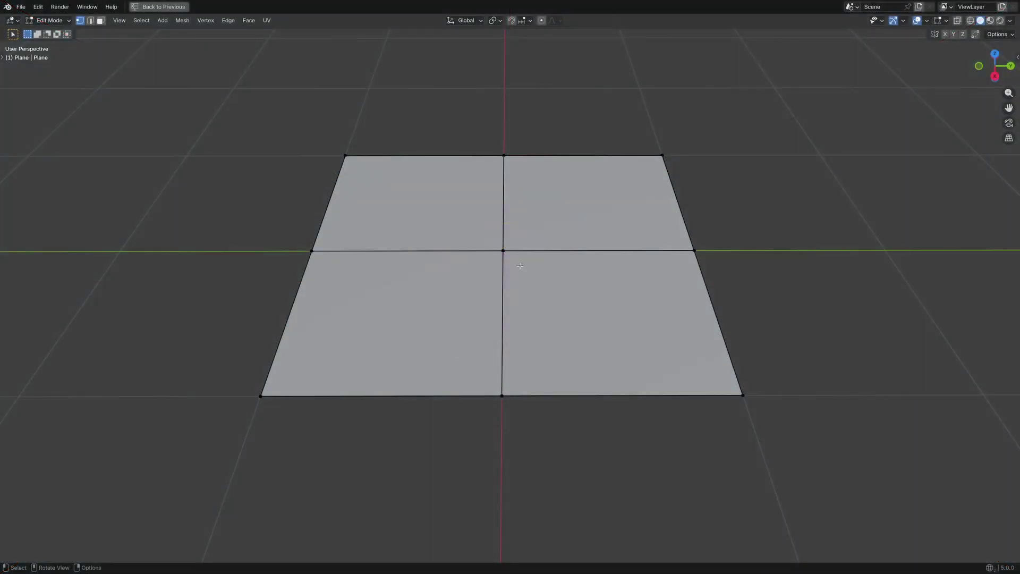
- Bevel the plane's centre vertex into a one-segment diamond about 0.357 m wide
left_click(504, 250)
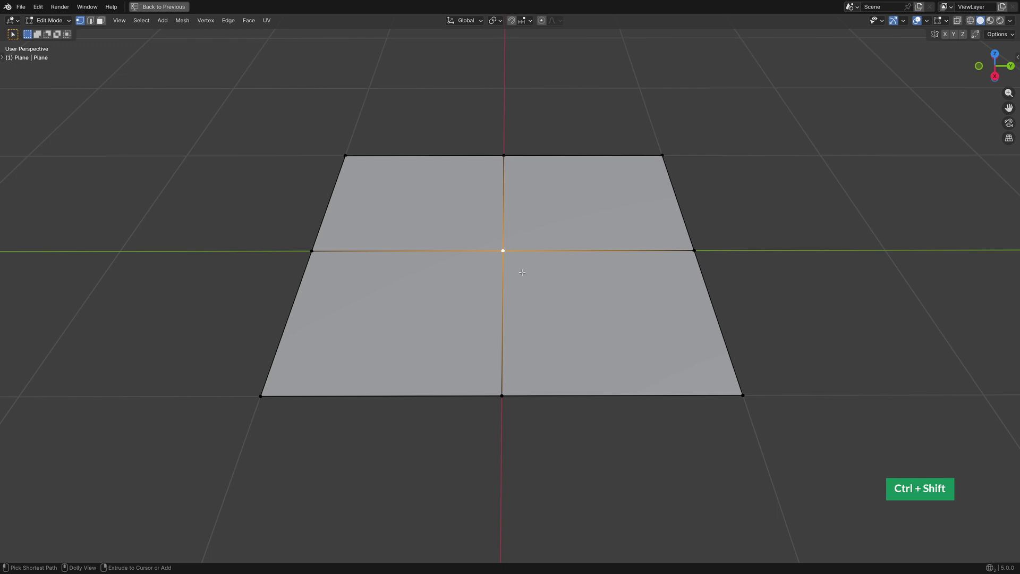
key("ctrl+shift+b")
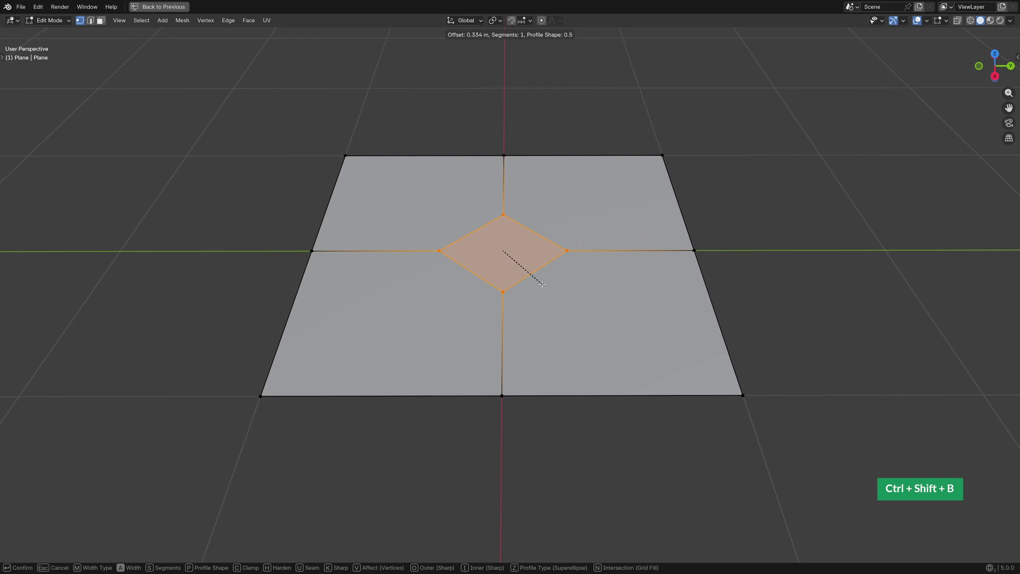
scroll(542, 284, "up", 1)
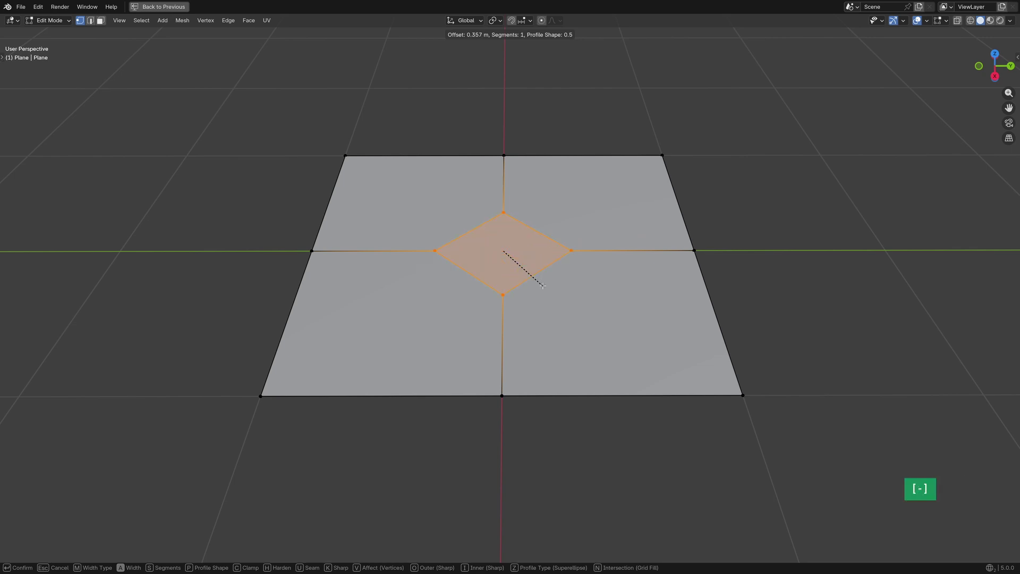
- Confirm the vertex bevel and give it 6 segments with a profile shape of about 0.546
left_click(542, 284)
left_click(13, 556)
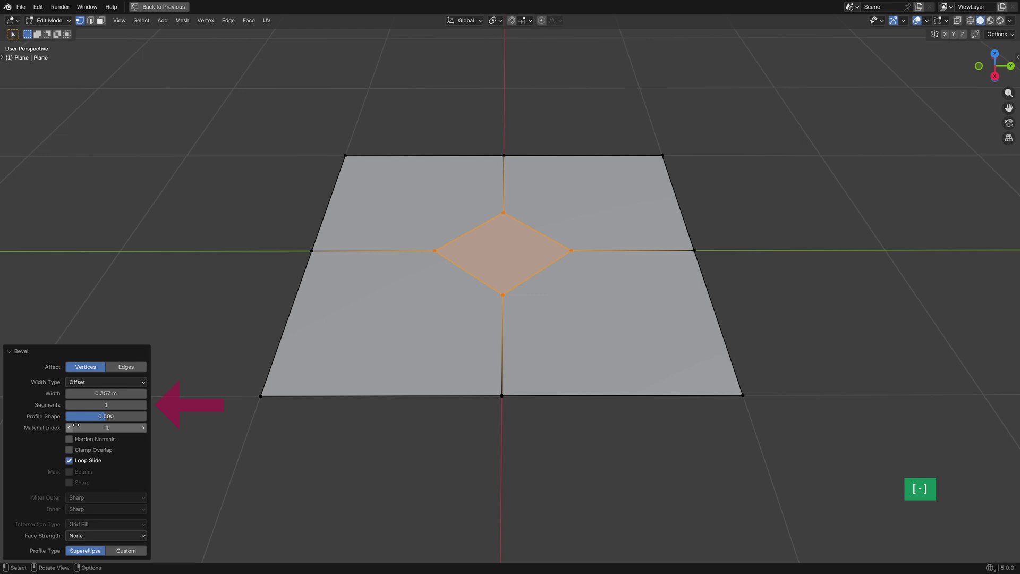
left_click(144, 405)
left_click(144, 406)
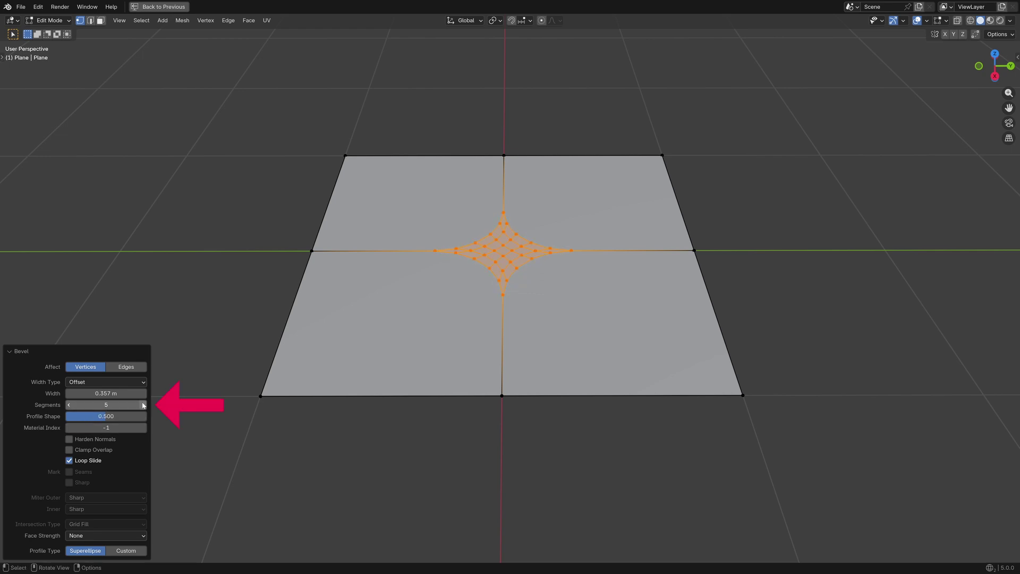
left_click(144, 405)
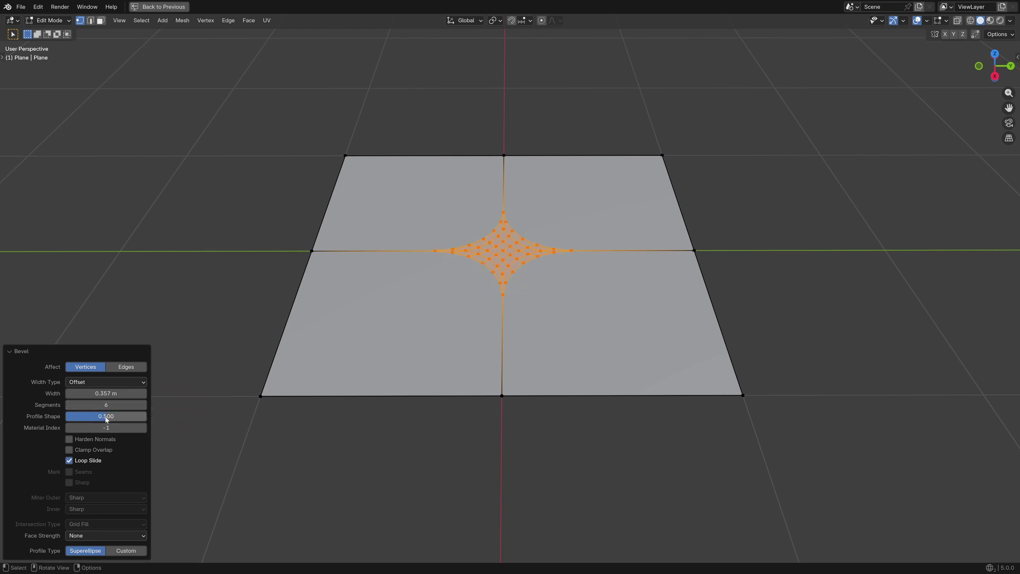
left_click_drag(105, 416, 115, 416)
key("Escape")
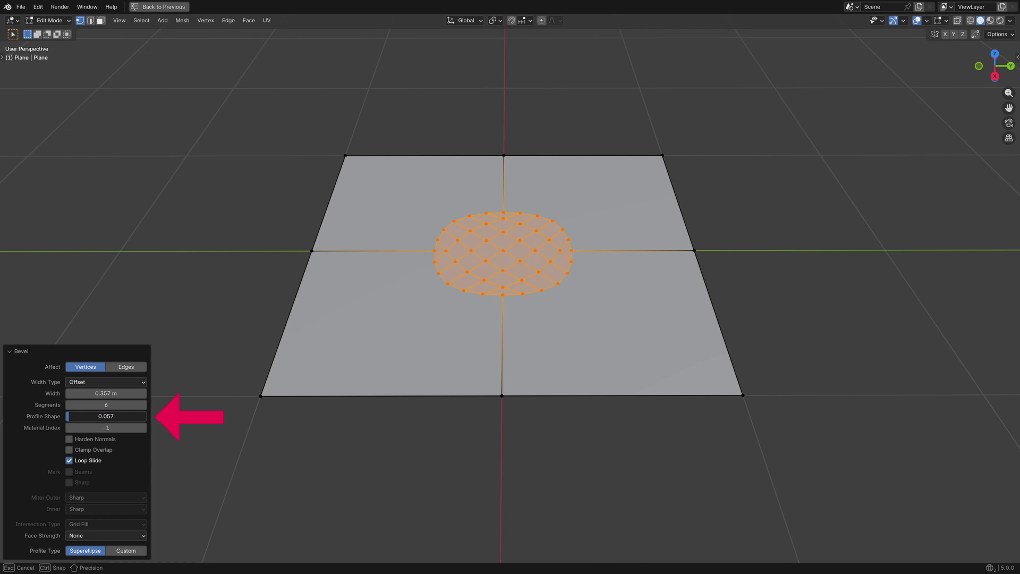
double_click(106, 416)
type("0.0")
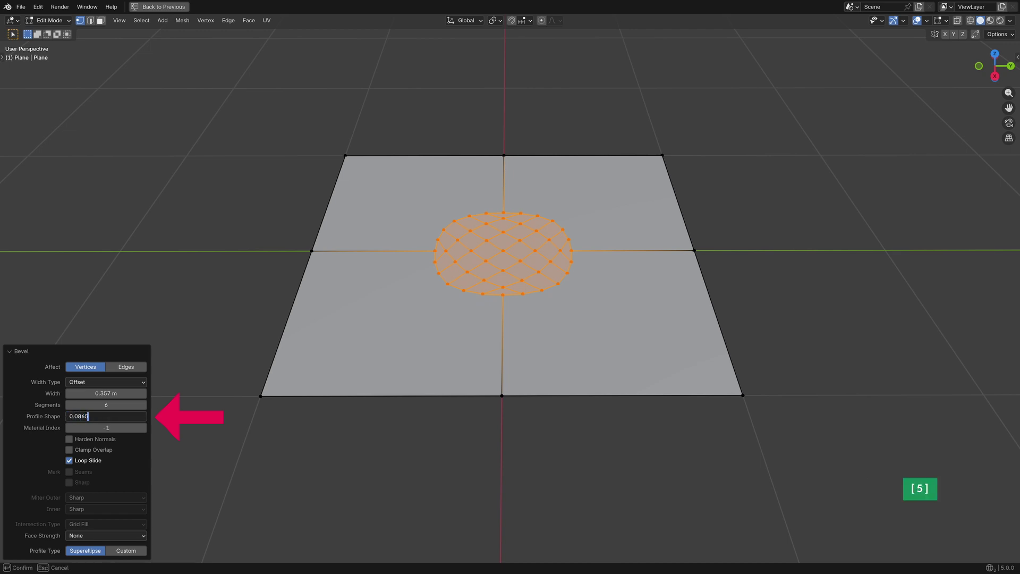
key("Return")
- Round the bevelled vertices into a circle with LoopTools Circle, confirming LoopTools is installed
left_click_drag(79, 417, 117, 418)
right_click(499, 247)
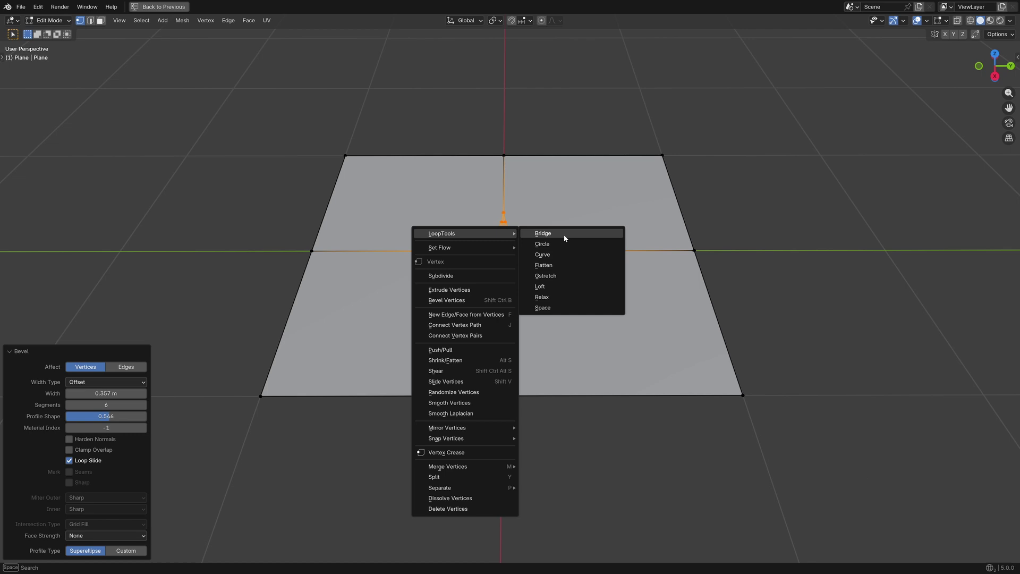
left_click(594, 245)
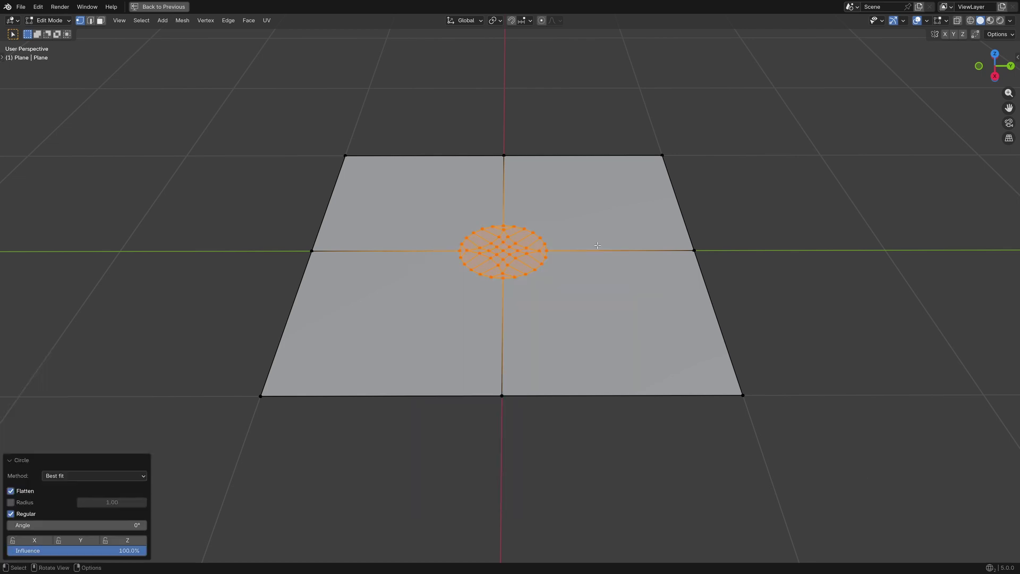
key("ctrl+comma")
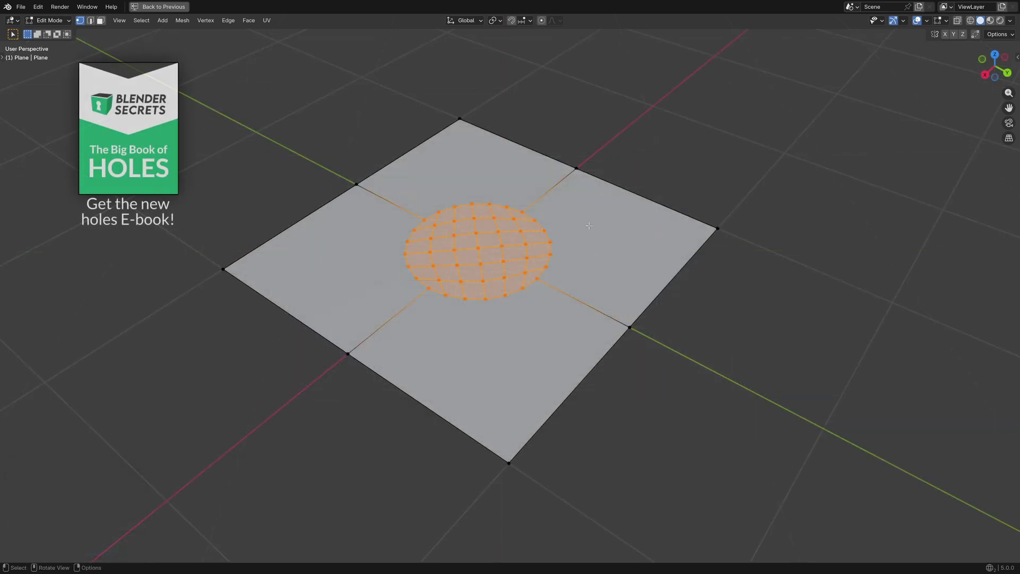
- Extrude the plane's circle down into a hole and bevel the cube's vertices into circles
key("e")
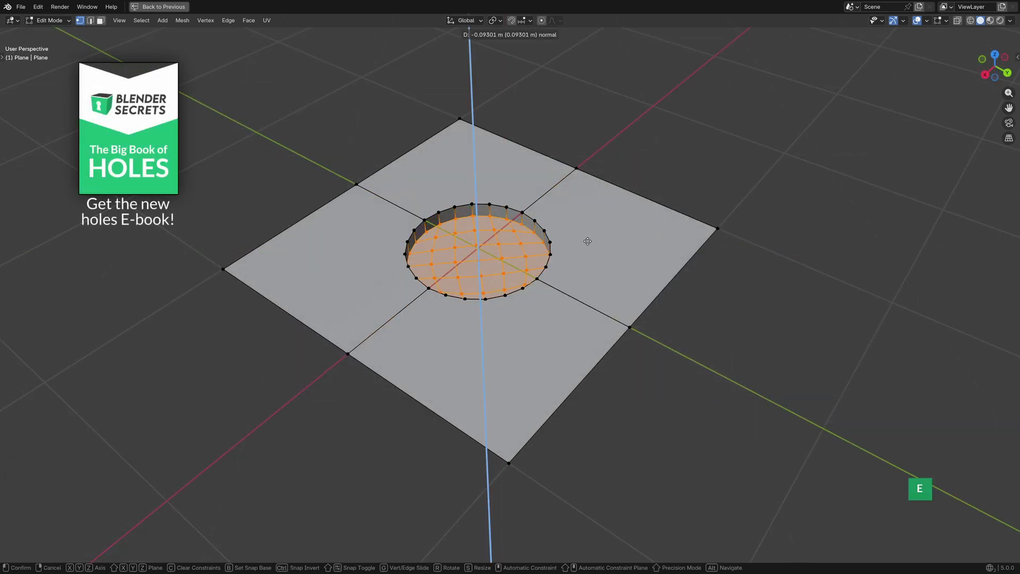
left_click(561, 310)
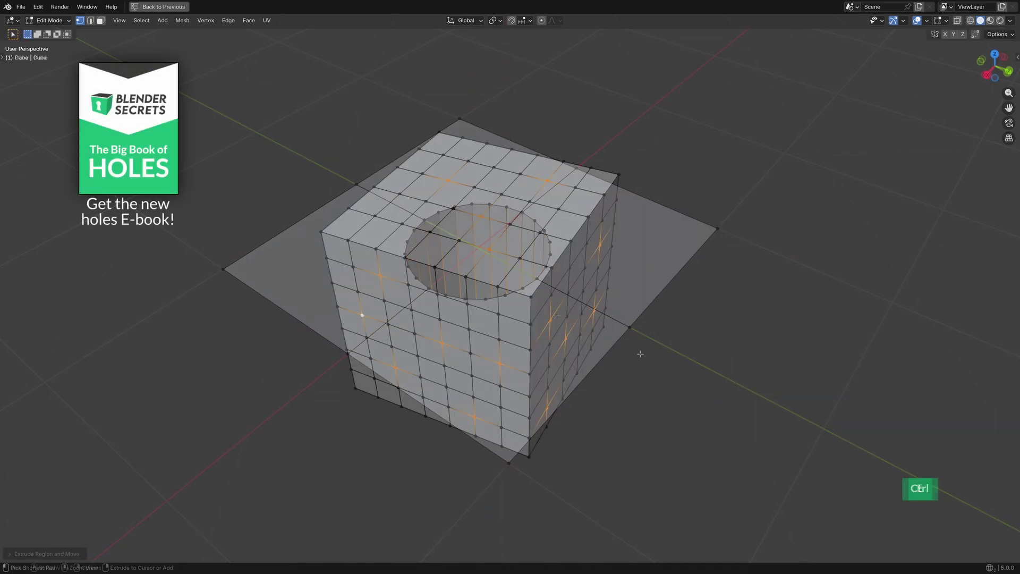
key("ctrl+shift+b")
left_click(646, 360)
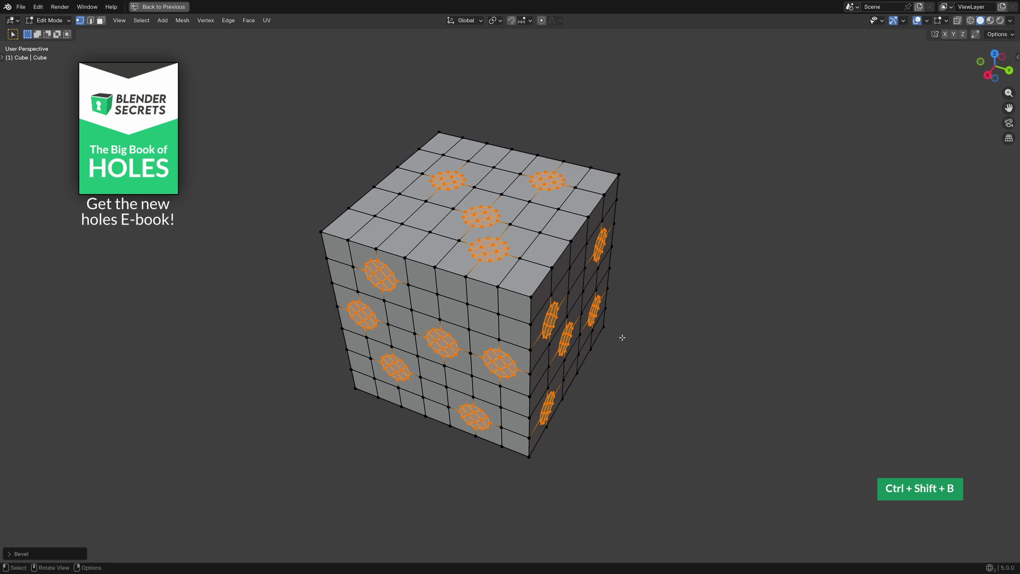
- Extrude the cube's circles inward along their normals into holes and inspect them
key("alt+e")
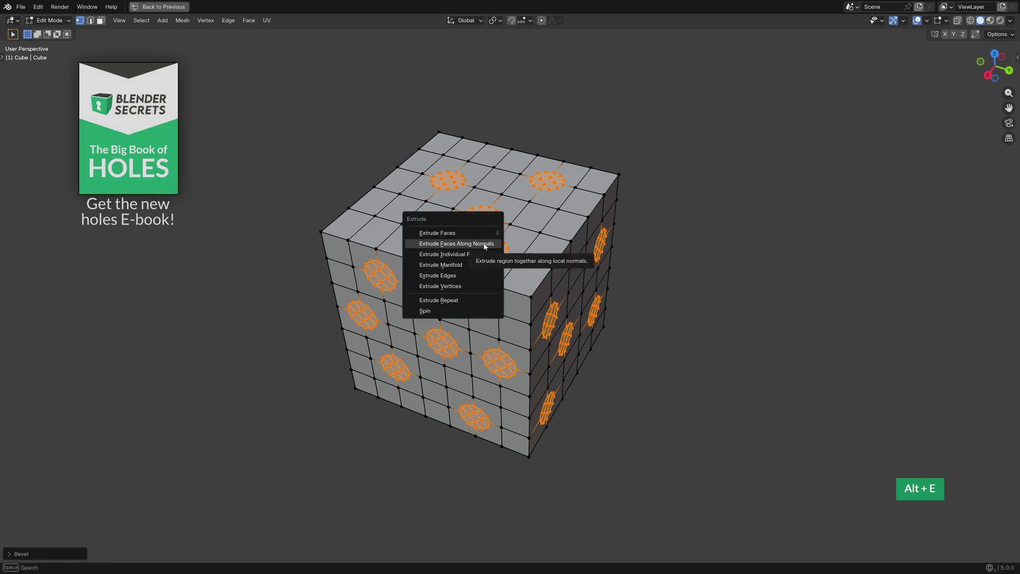
left_click(484, 246)
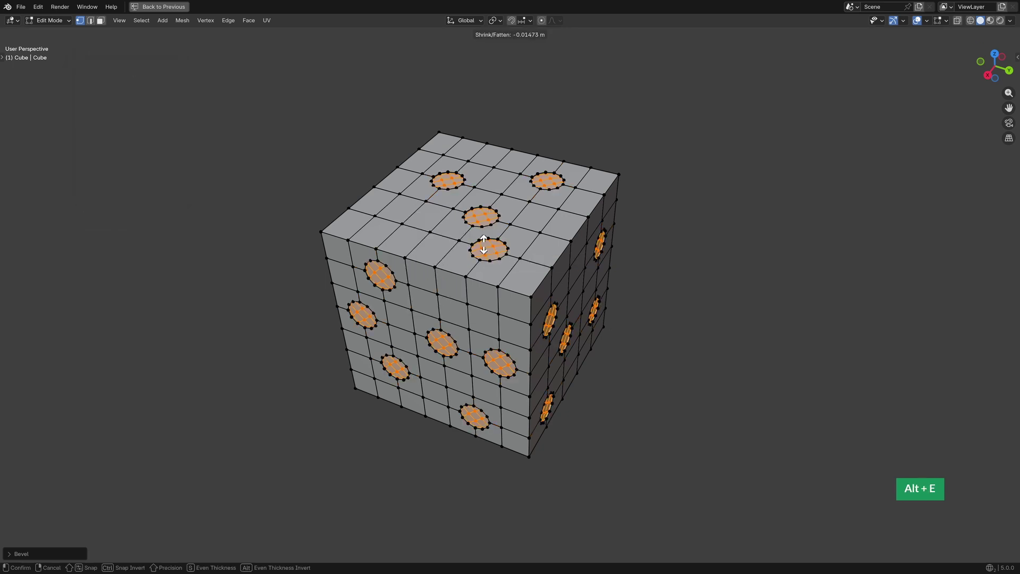
left_click(485, 254)
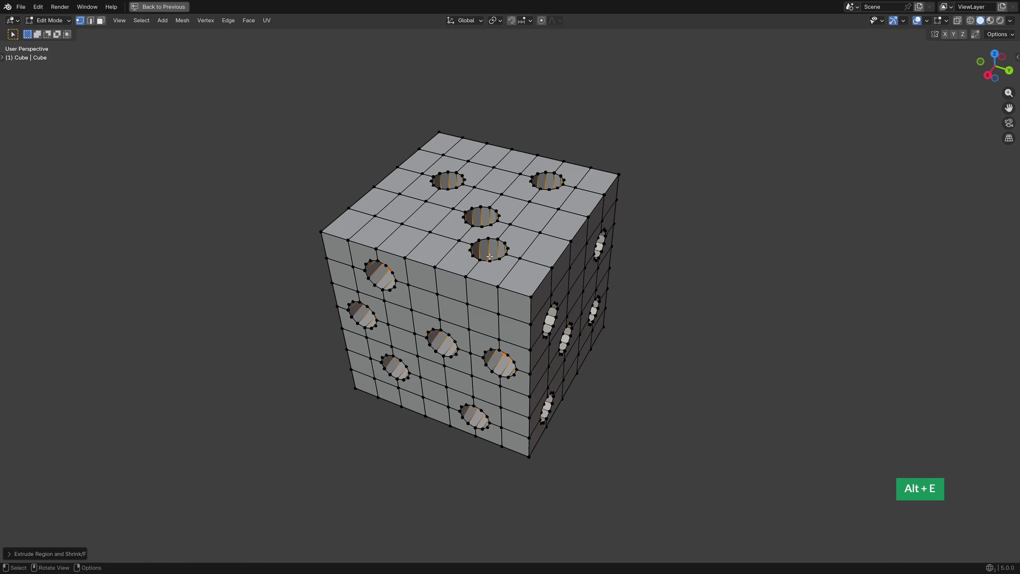
middle_click_drag(486, 254, 596, 262)
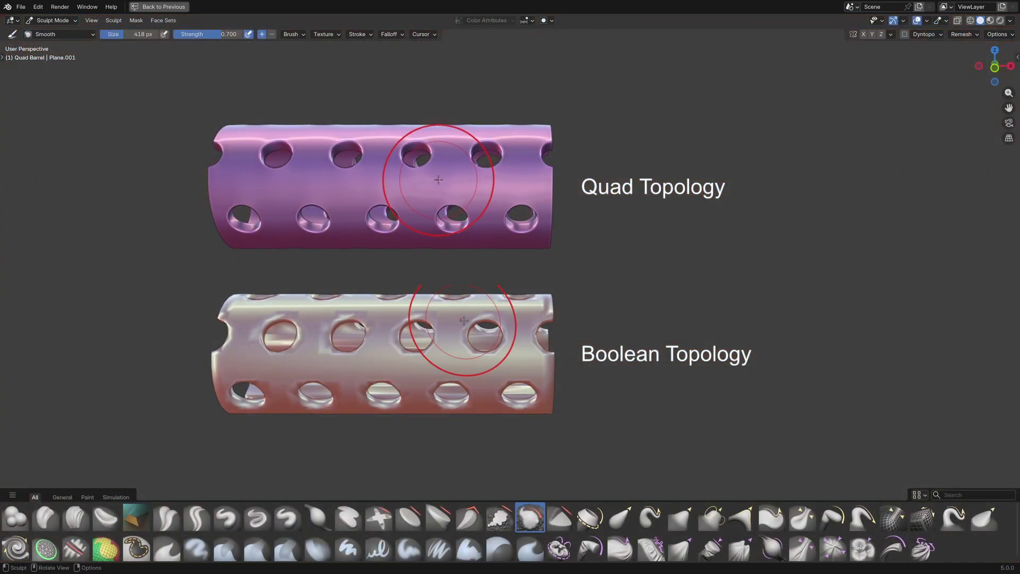
- Run the Smooth brush over the Boolean-topology barrel to expose its mesh distortion
mouse_move(463, 321)
left_mouse_down()
mouse_move(446, 370)
mouse_move(469, 366)
left_mouse_up()
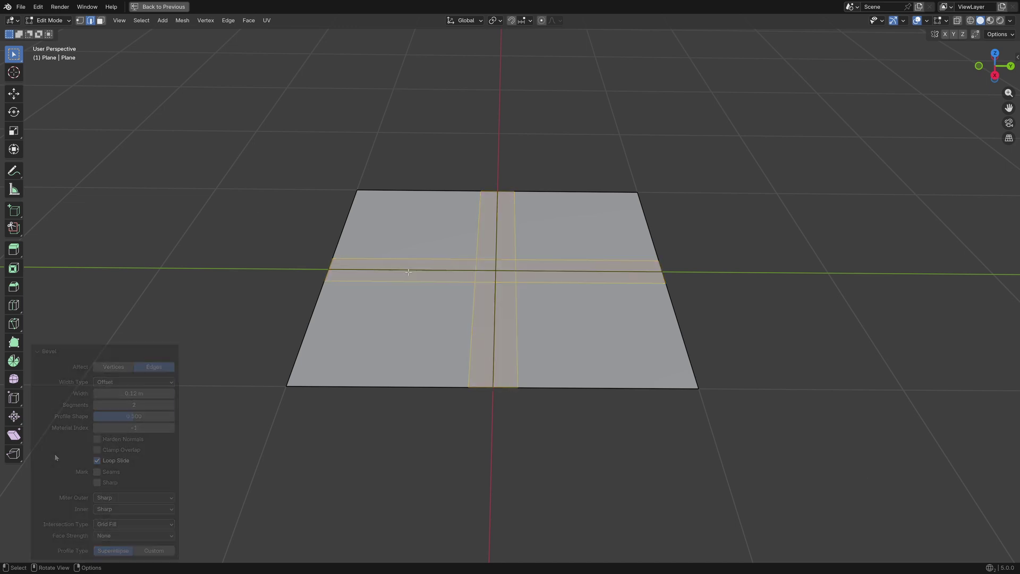
- Bevel the horizontal and vertical centre edge loops into 0.12 m strips with 2 segments
left_click(424, 269, "alt")
key("shift")
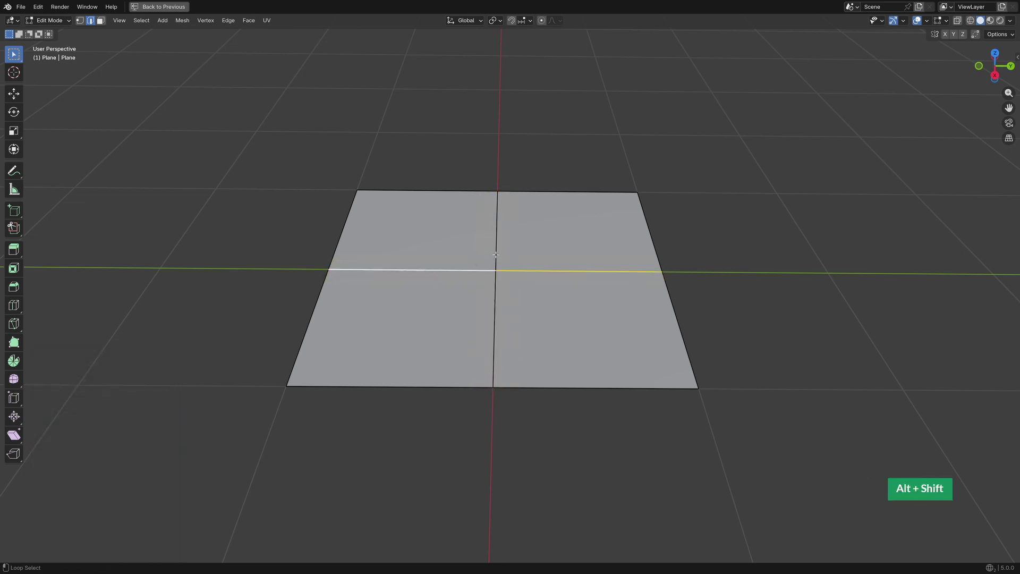
left_click(496, 254, "alt+shift")
key("ctrl+b")
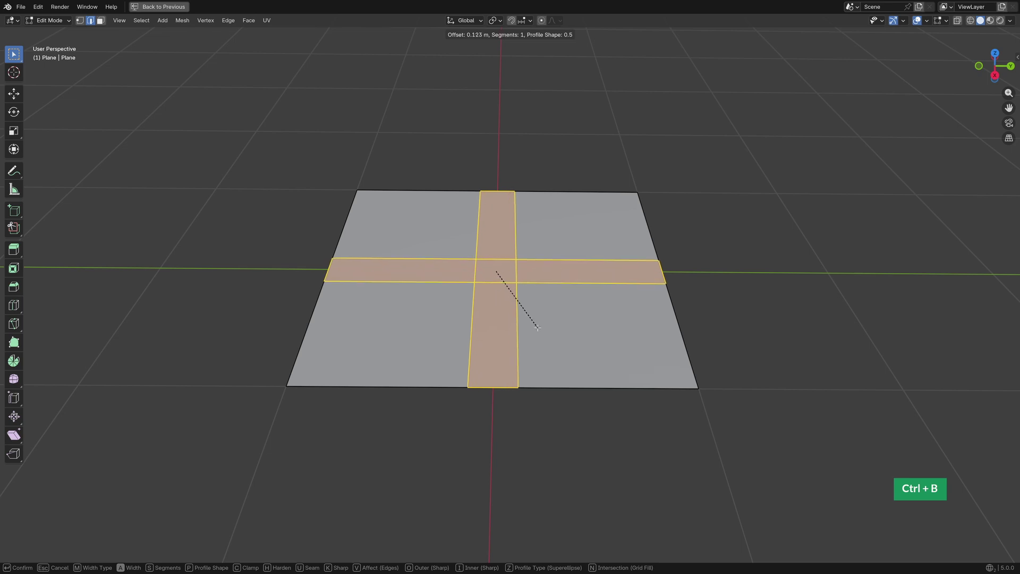
key("KP_Add")
key("KP_Add")
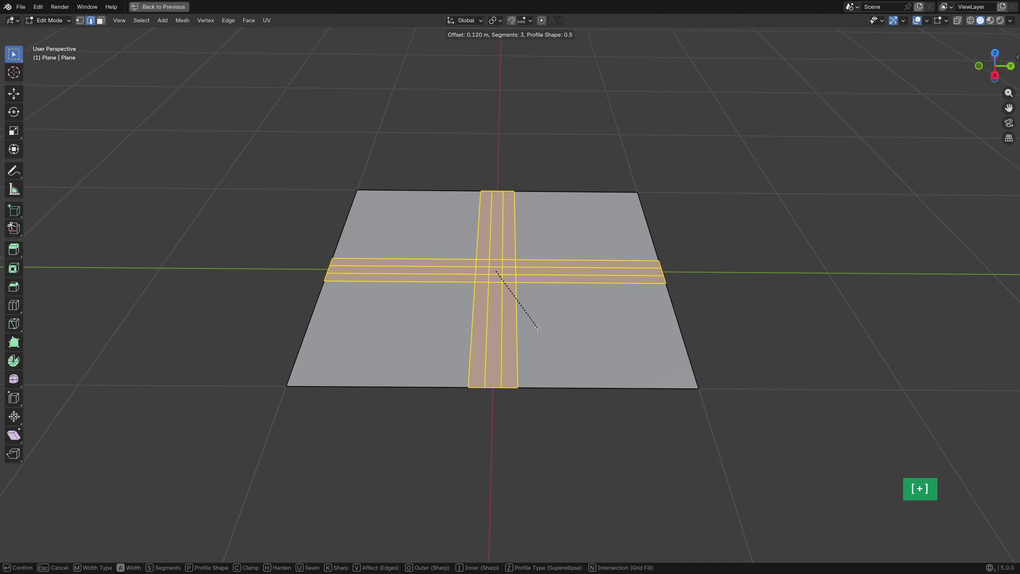
left_click(538, 327)
left_click_drag(132, 406, 154, 406)
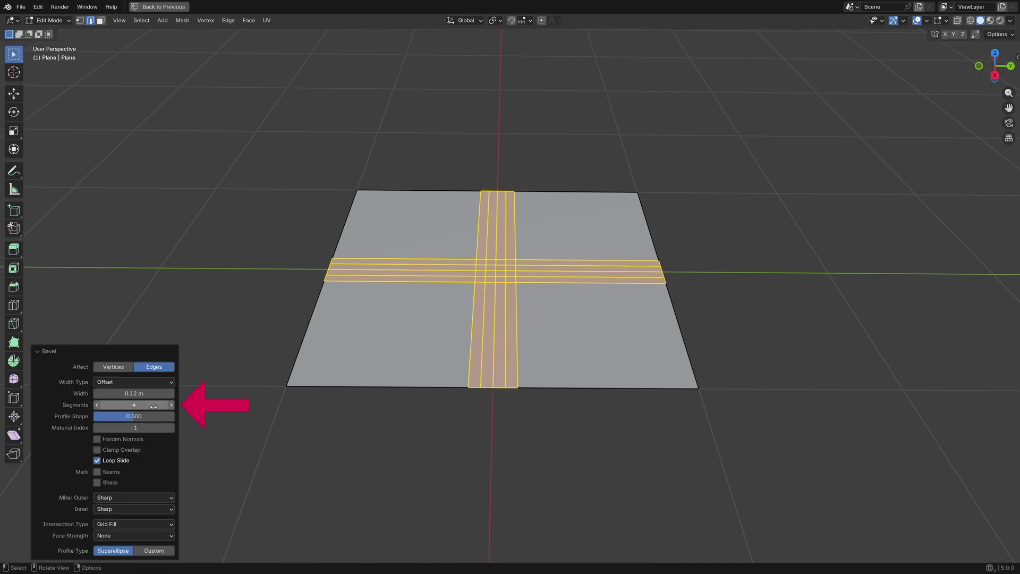
left_click(96, 406)
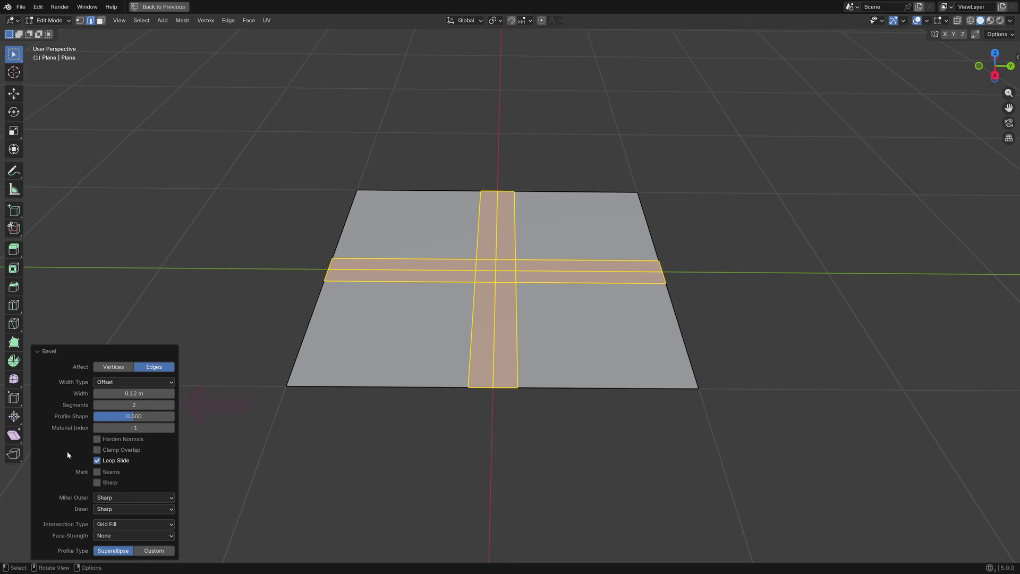
- Clear the selection and bevel the centre vertex into an octagon with profile shape 0.086
key("alt+a")
scroll(624, 308, "up", 6)
scroll(624, 308, "up", 5)
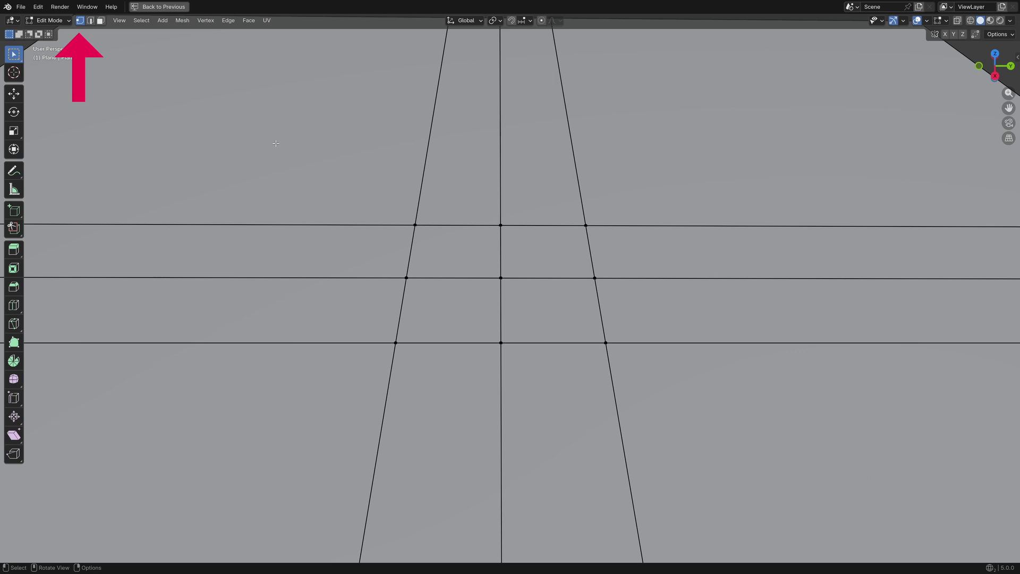
left_click(486, 272)
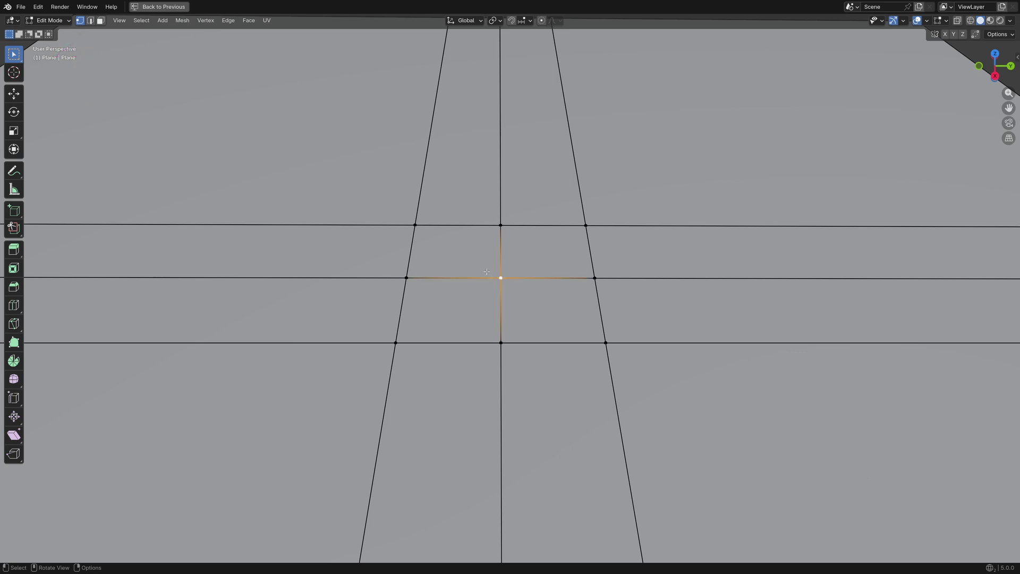
key("ctrl+shift+b")
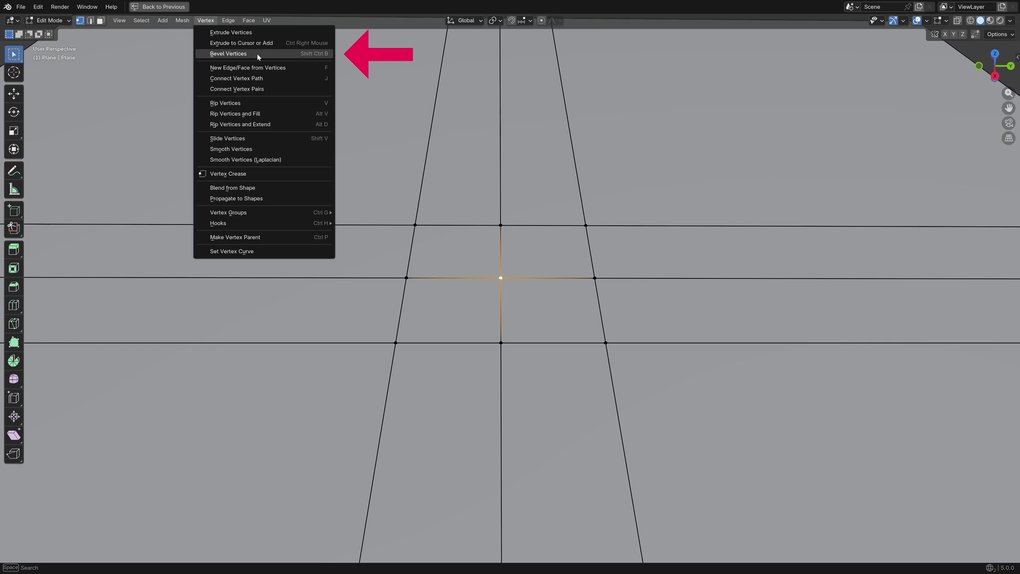
left_click(271, 54)
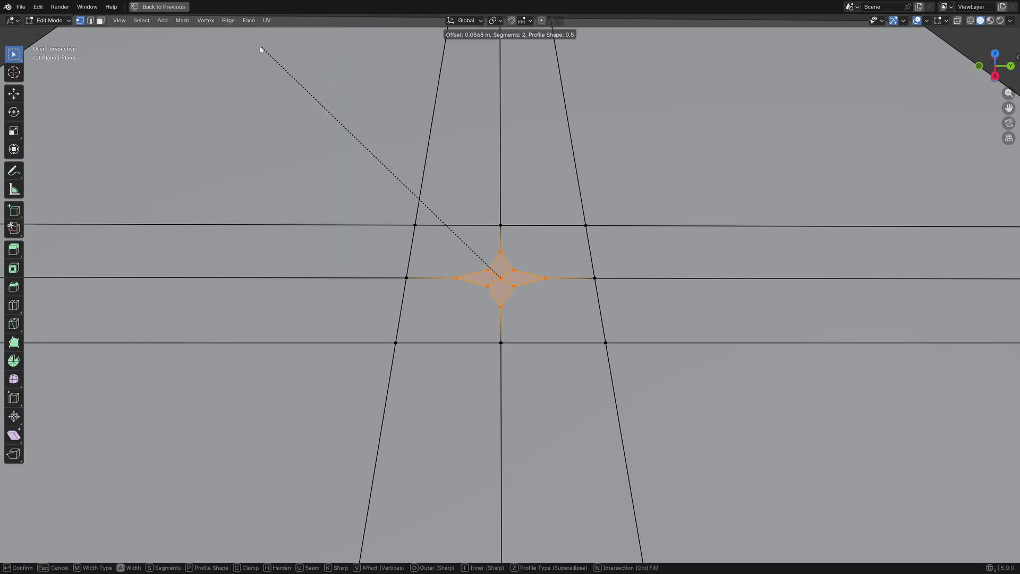
left_click(256, 50)
double_click(134, 416)
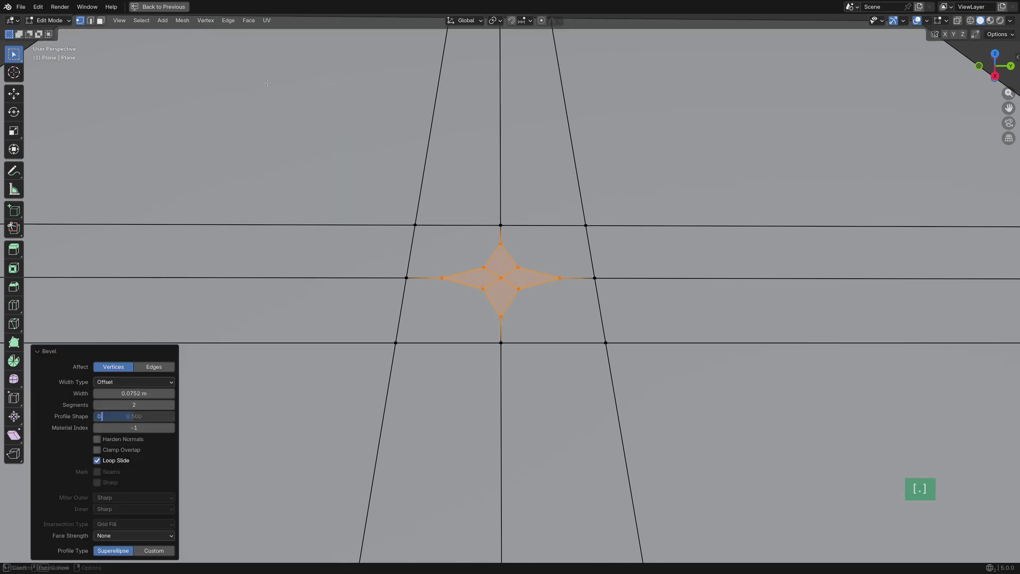
type("0.0865")
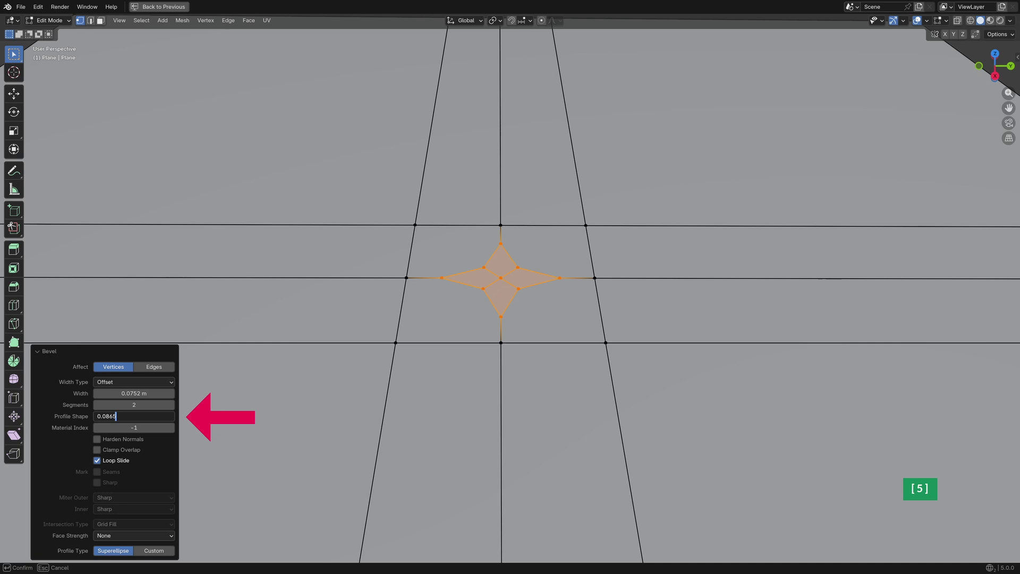
key("Return")
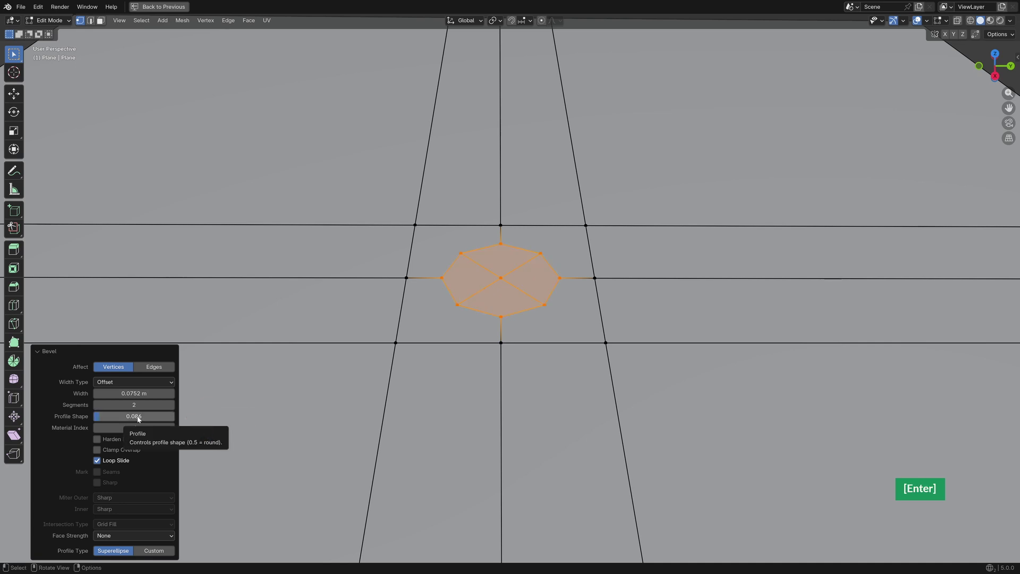
- Connect the octagon's four diagonal corners to the upper-left, upper-right, lower-right and lower-left grid corners
left_click(461, 254)
left_click(415, 224, "shift")
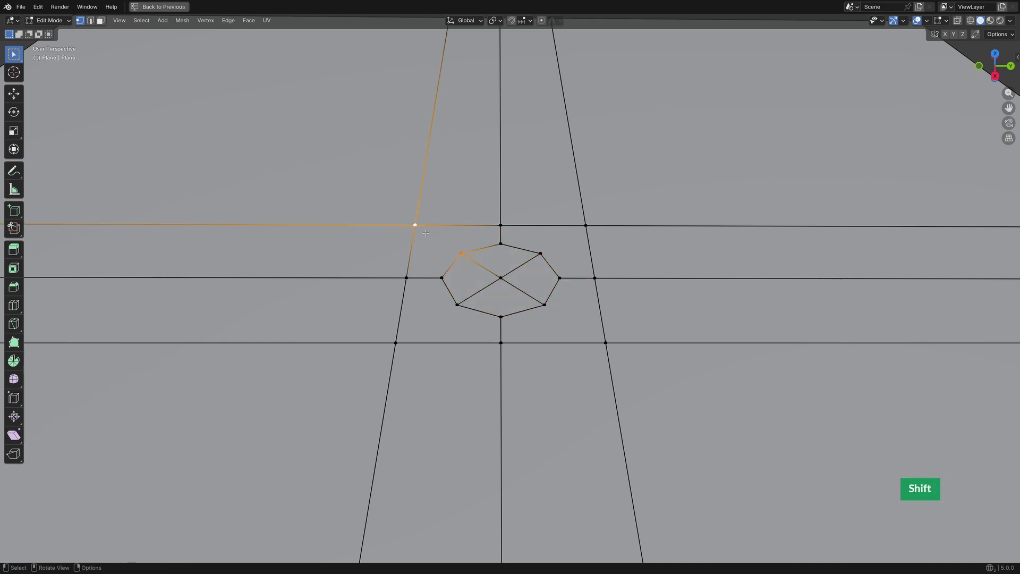
left_click(539, 252)
left_click(582, 229, "shift")
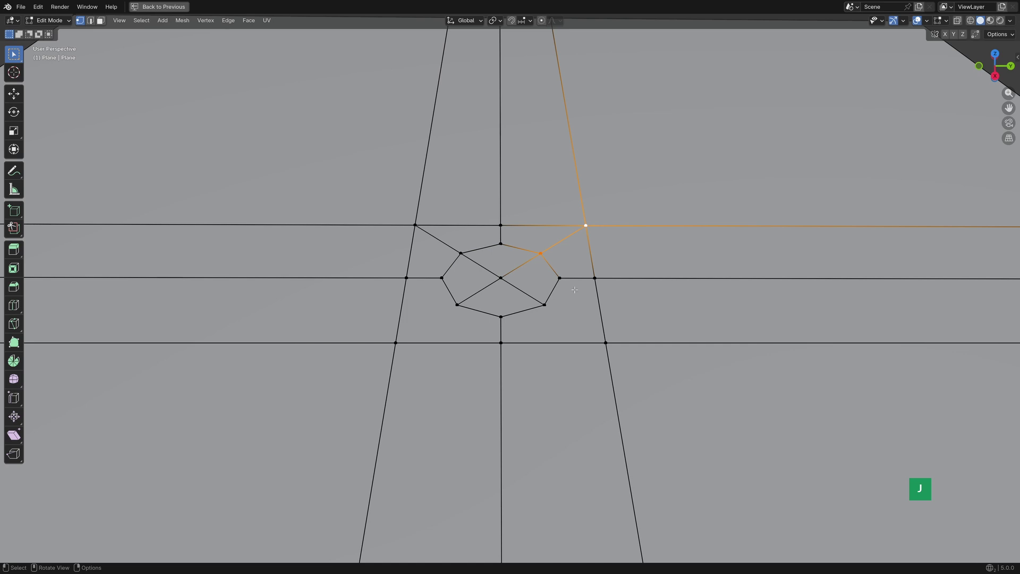
left_click(544, 304)
left_click(605, 341, "shift")
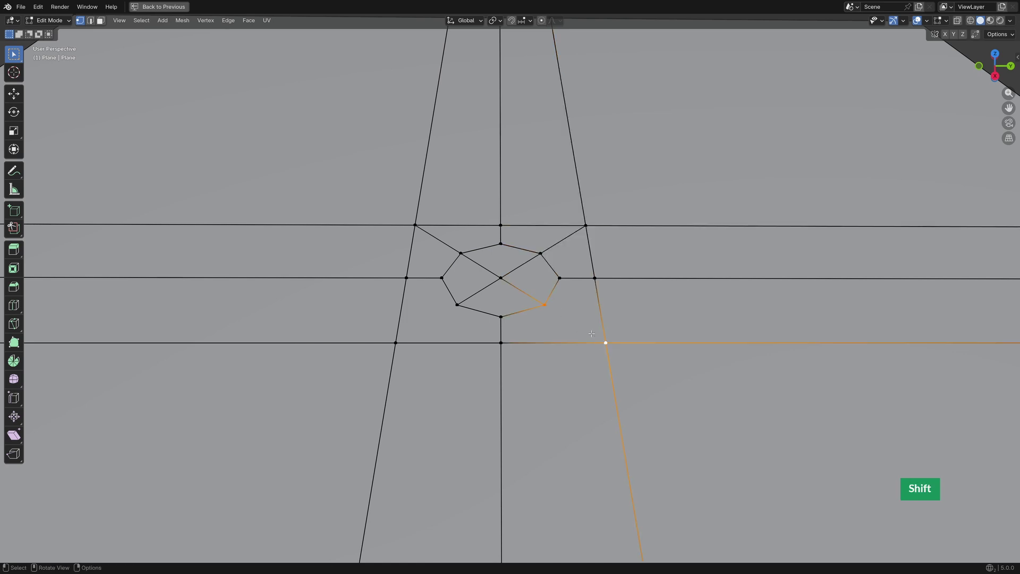
left_click(457, 305)
left_click(396, 343, "shift")
key("3")
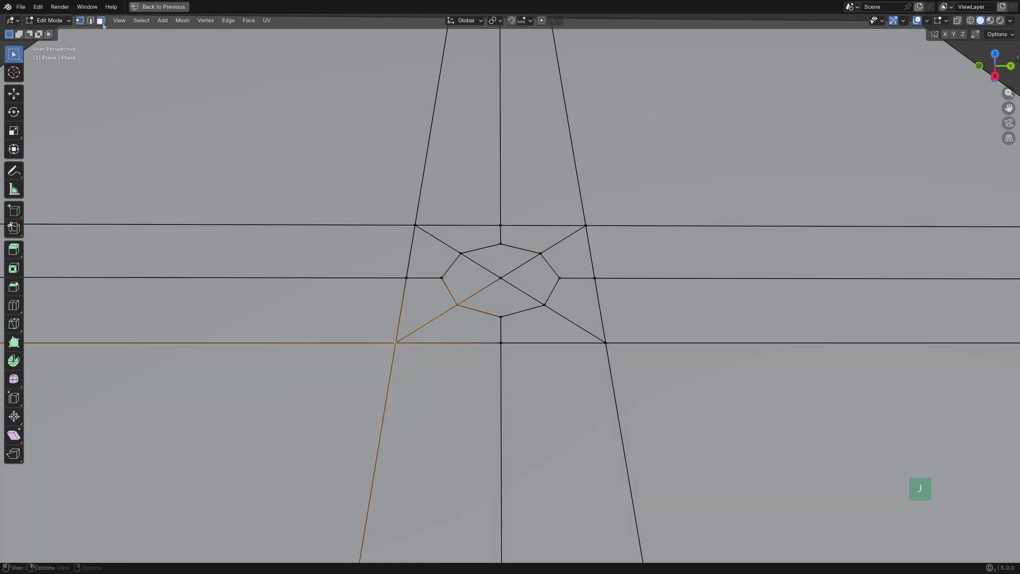
- Select the central octagon face and extrude it inward into a recessed well
key("b")
left_click_drag(511, 282, 509, 282)
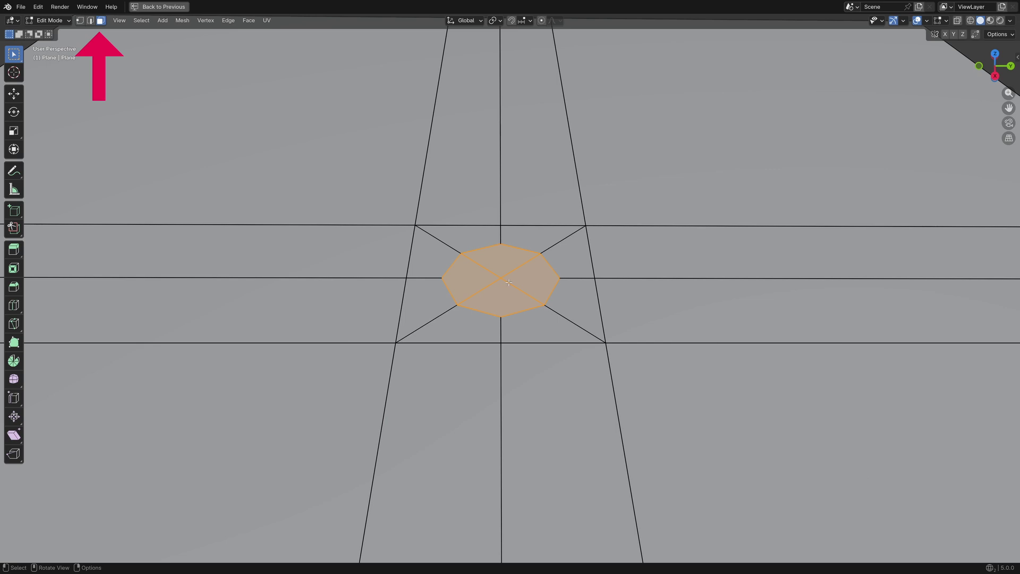
key("e")
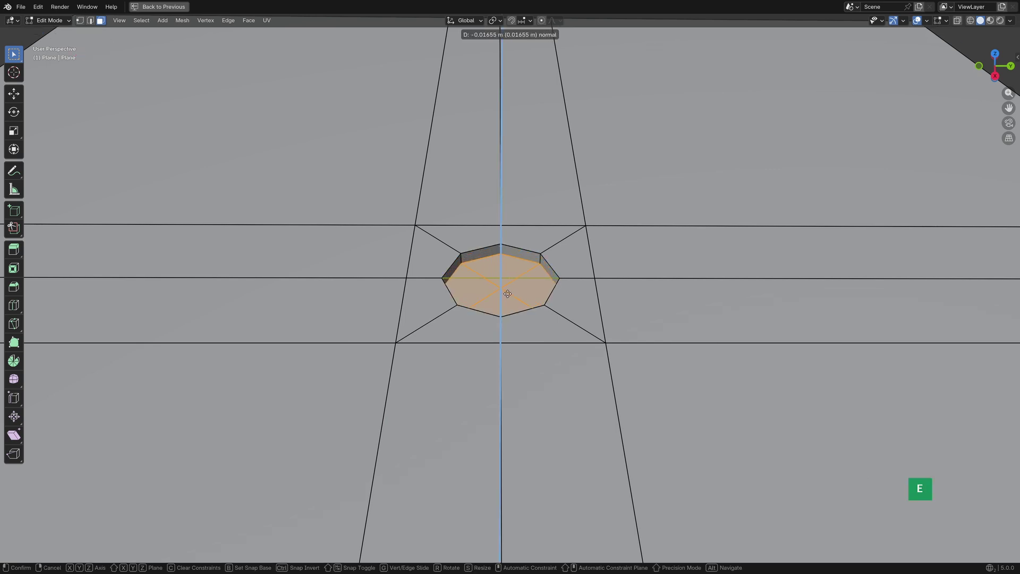
left_click(507, 321)
scroll(507, 320, "up", 1)
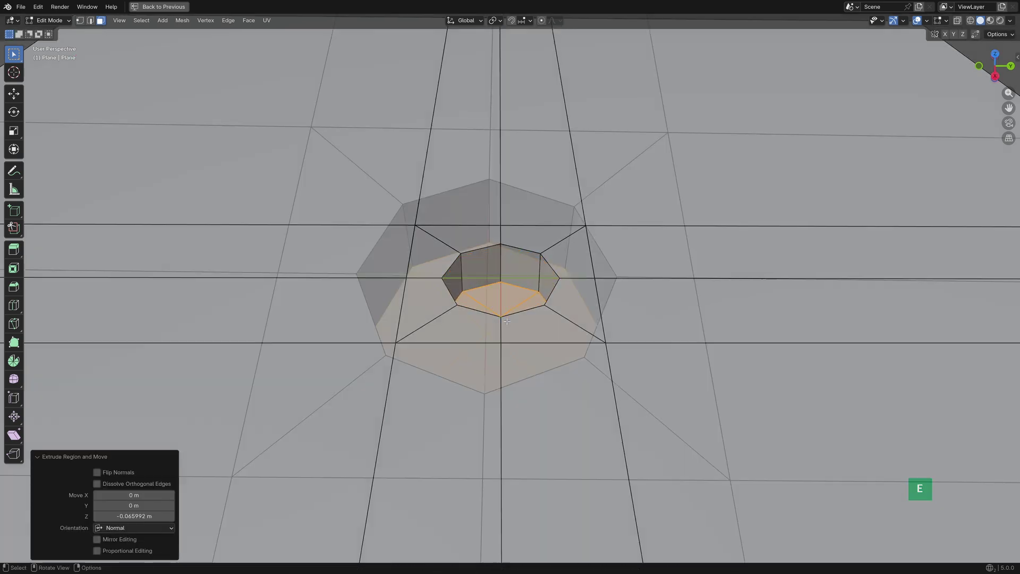
scroll(507, 322, "up", 3)
key("x")
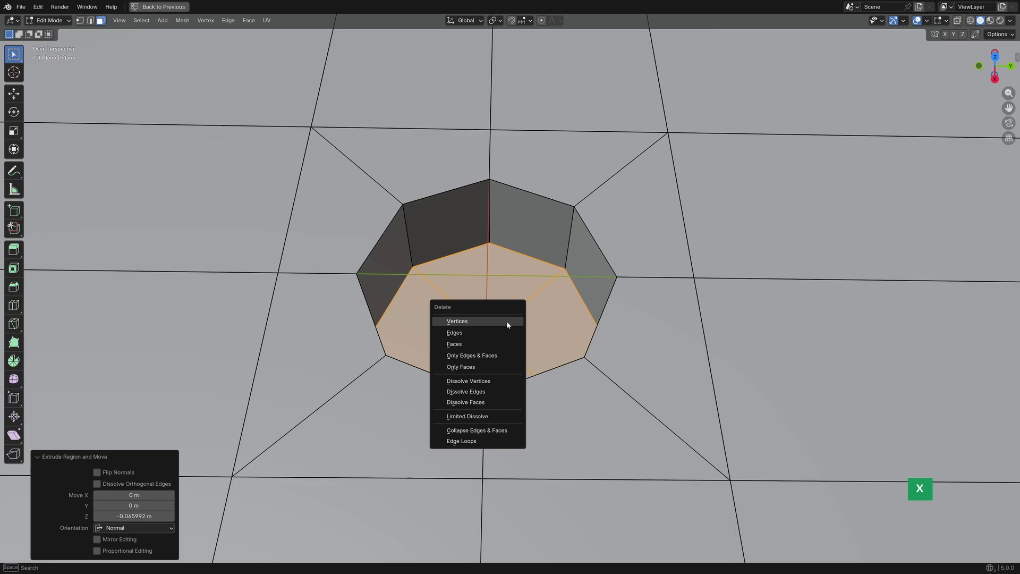
- Delete the well's bottom face and raise the Subdivision viewport level to 4
left_click(506, 343)
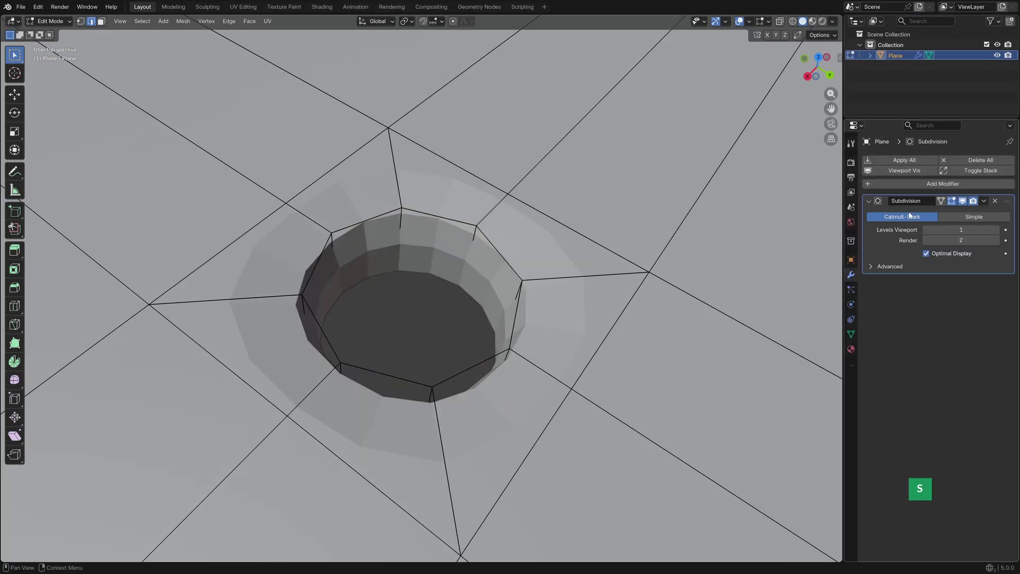
left_click(996, 233)
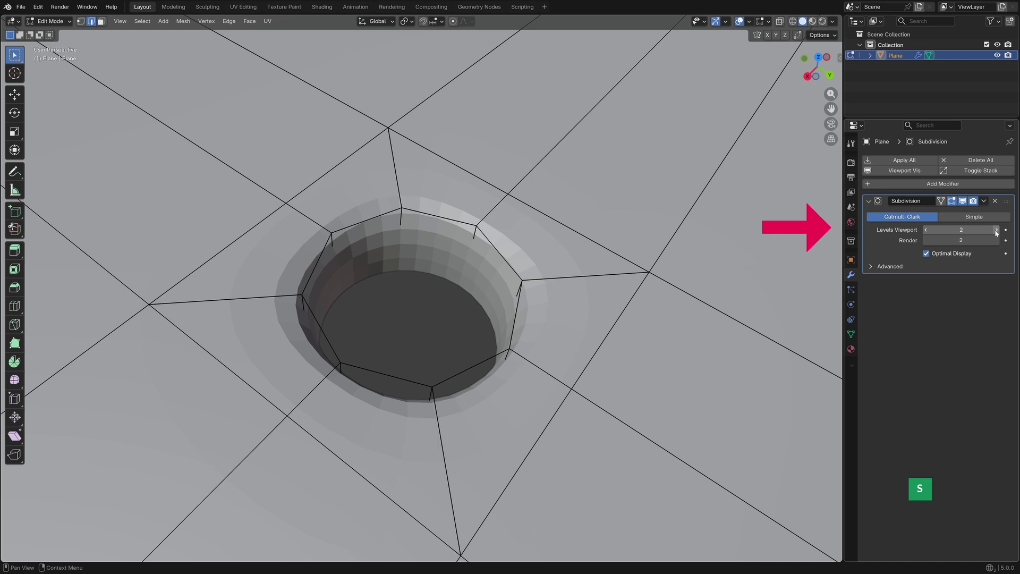
left_click(996, 231)
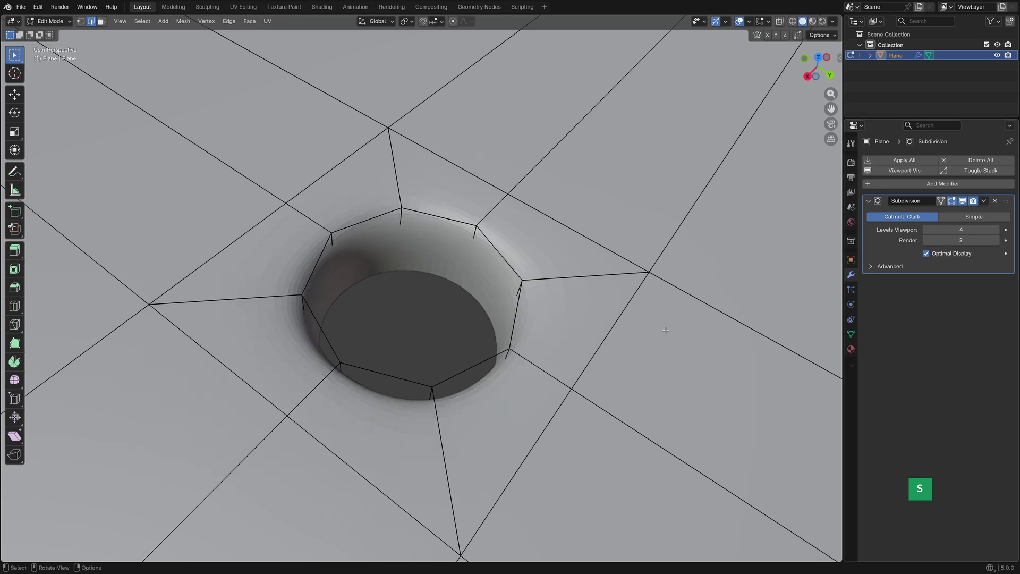
key("Tab")
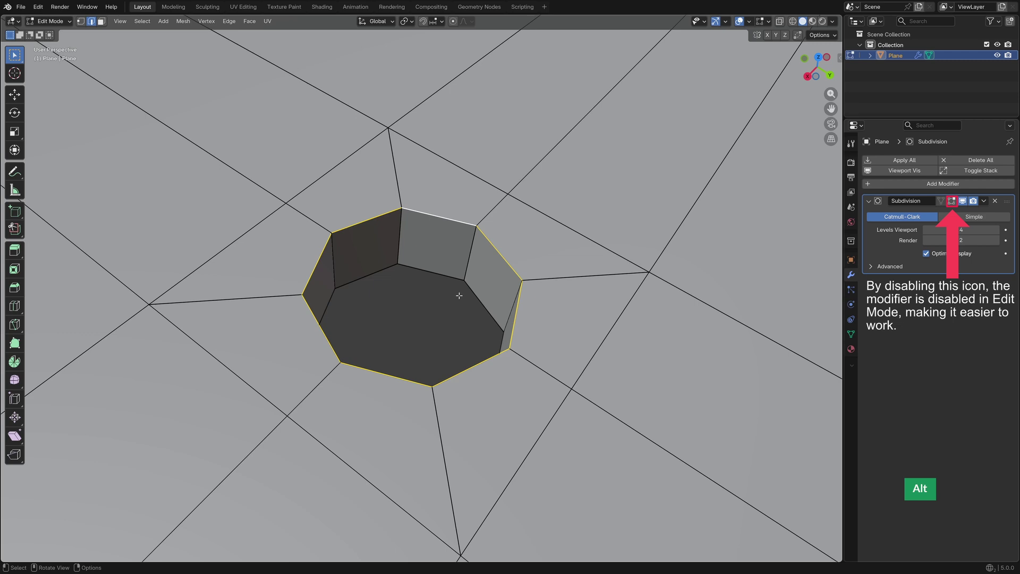
- Crease the rim edge loop at 1, tune Mean Crease, and hide subdivision while editing
key("shift+e")
key("1")
type("Crease: +[1]| = 1")
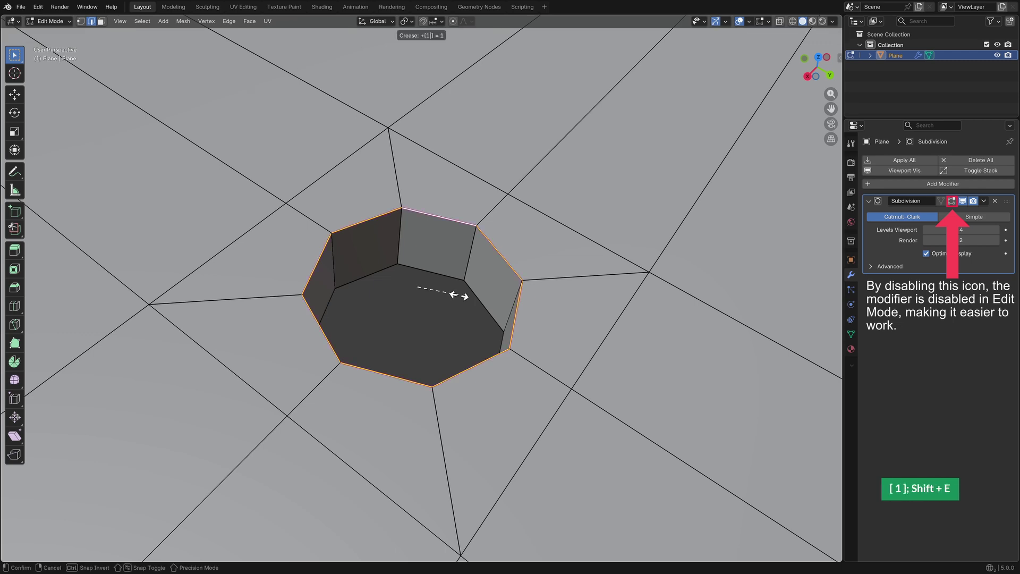
key("Return")
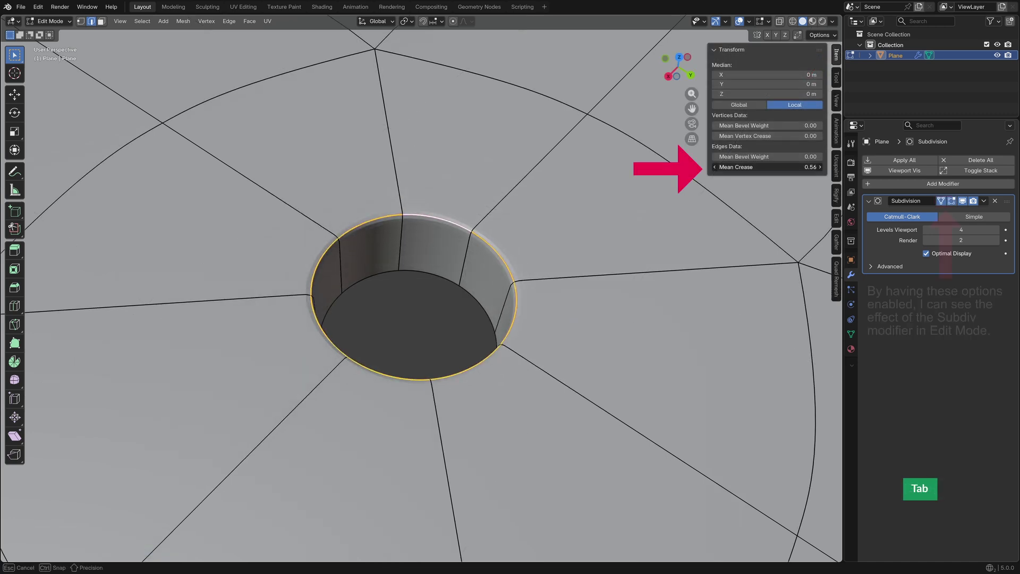
mouse_move(766, 167)
left_mouse_down()
mouse_move(717, 166)
mouse_move(805, 167)
mouse_move(742, 167)
mouse_move(789, 167)
mouse_move(765, 167)
left_mouse_up()
left_click(942, 201)
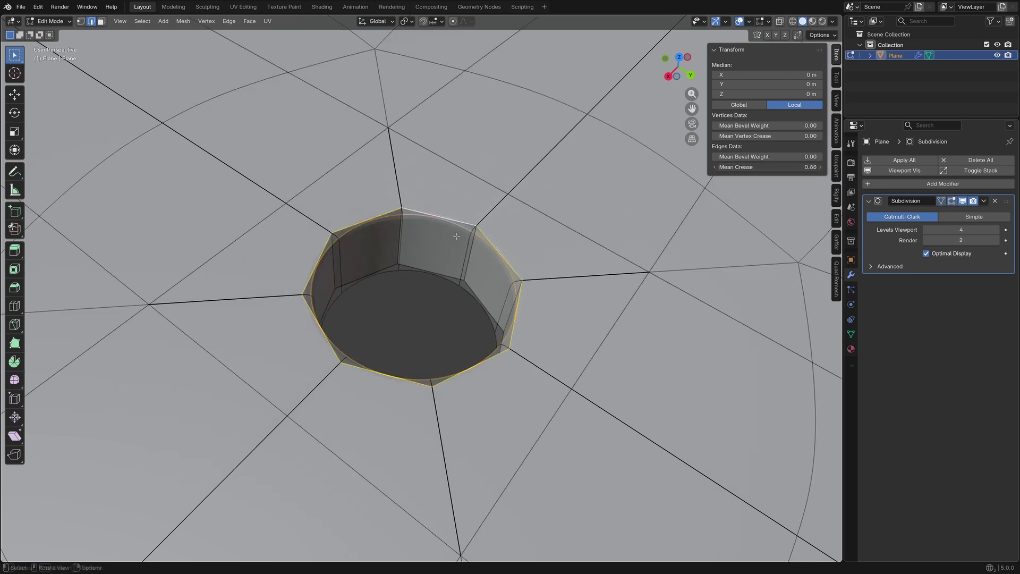
- Bevel the hole's rim edge loop into a narrow strip and adjust its profile shape
key("alt+a")
left_click(454, 222, "alt")
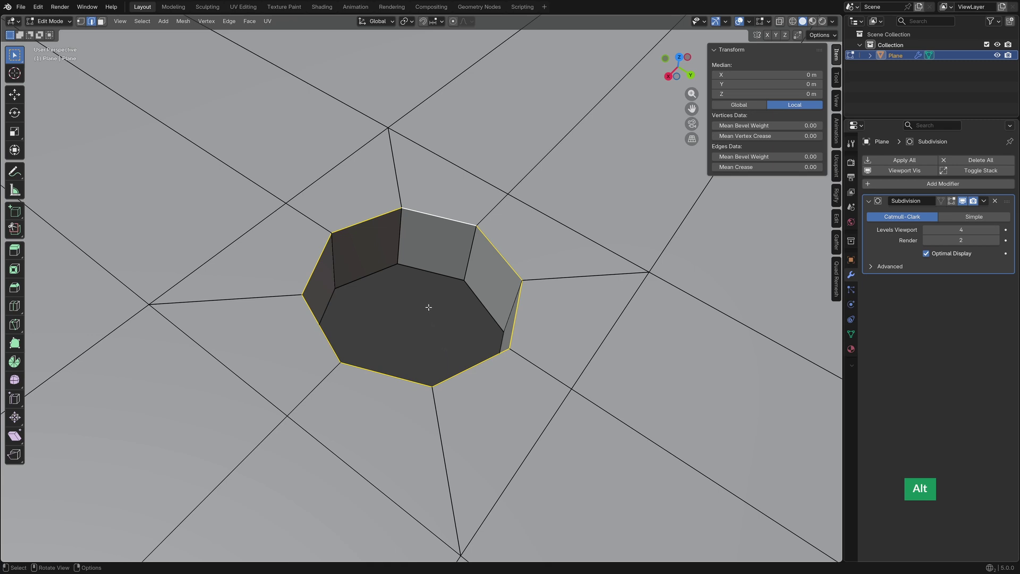
key("ctrl+b")
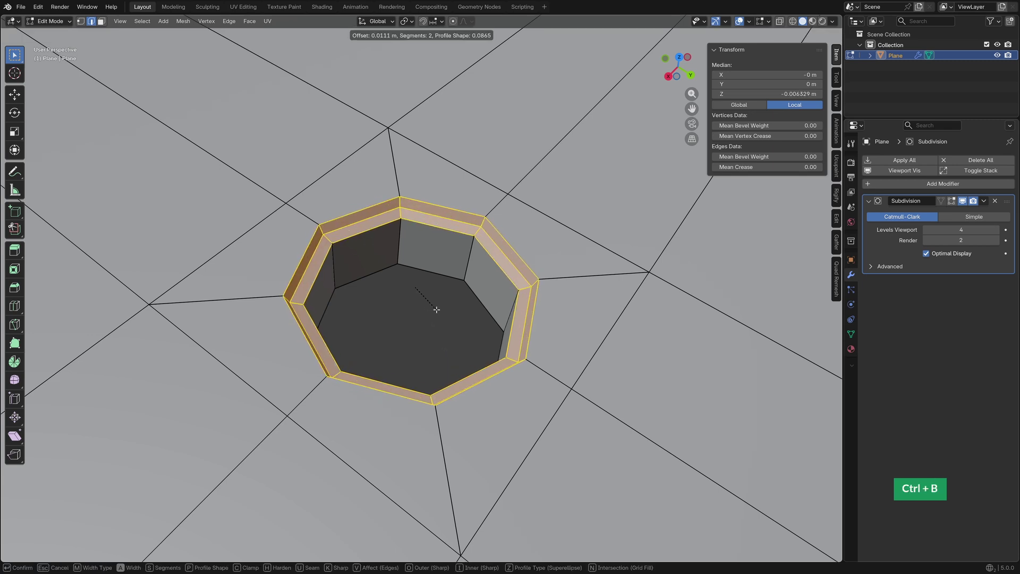
left_click(435, 308)
left_click_drag(127, 415, 176, 415)
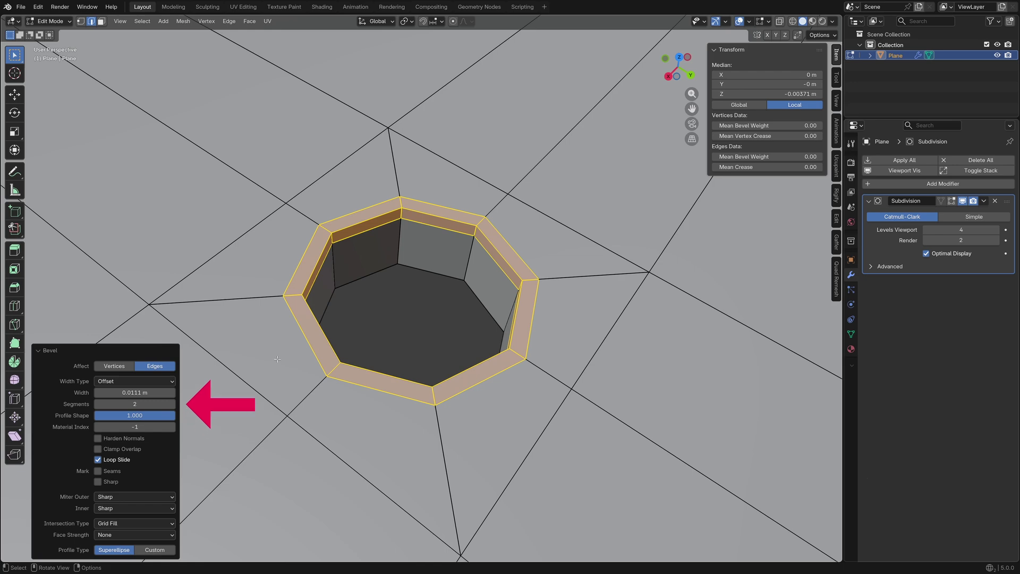
- Return to Object Mode and raise the Key 1 shape key to widen the hole's rim
key("Tab")
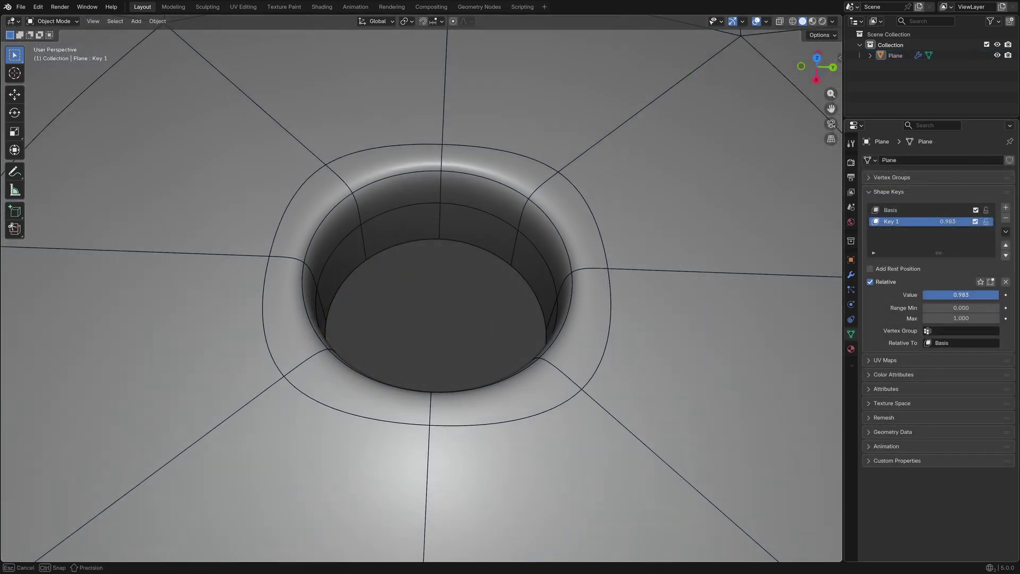
mouse_move(940, 294)
left_mouse_down()
mouse_move(957, 294)
mouse_move(923, 295)
left_mouse_up()
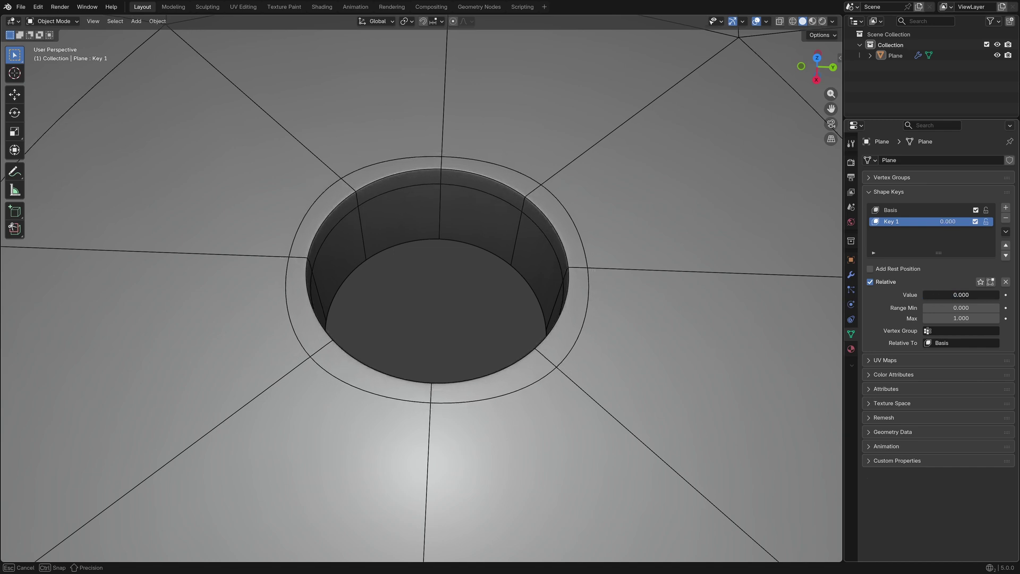
left_click_drag(924, 294, 1000, 294)
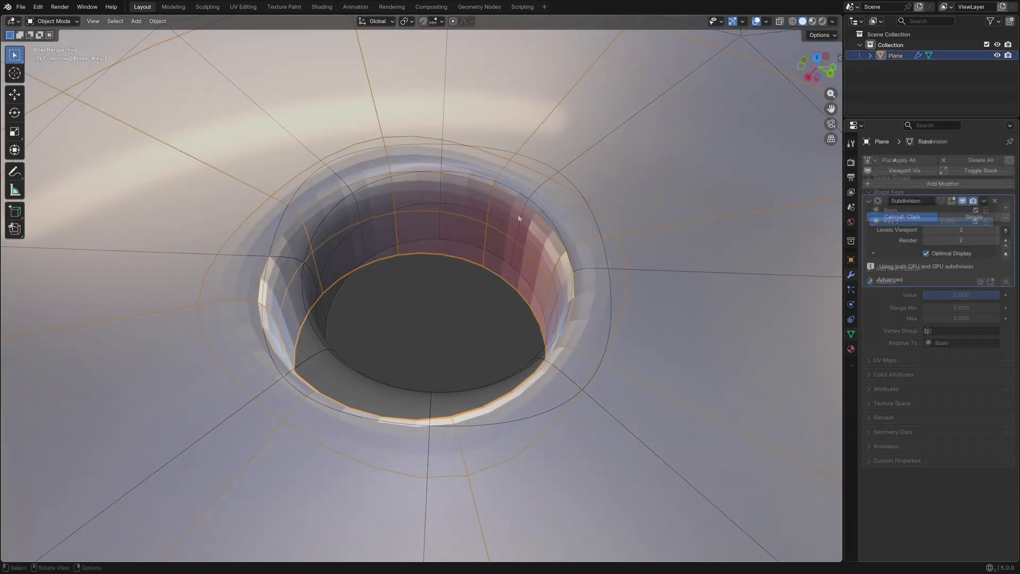
- Apply Shade Auto Smooth to the holed plane at a 30° angle
right_click(518, 214)
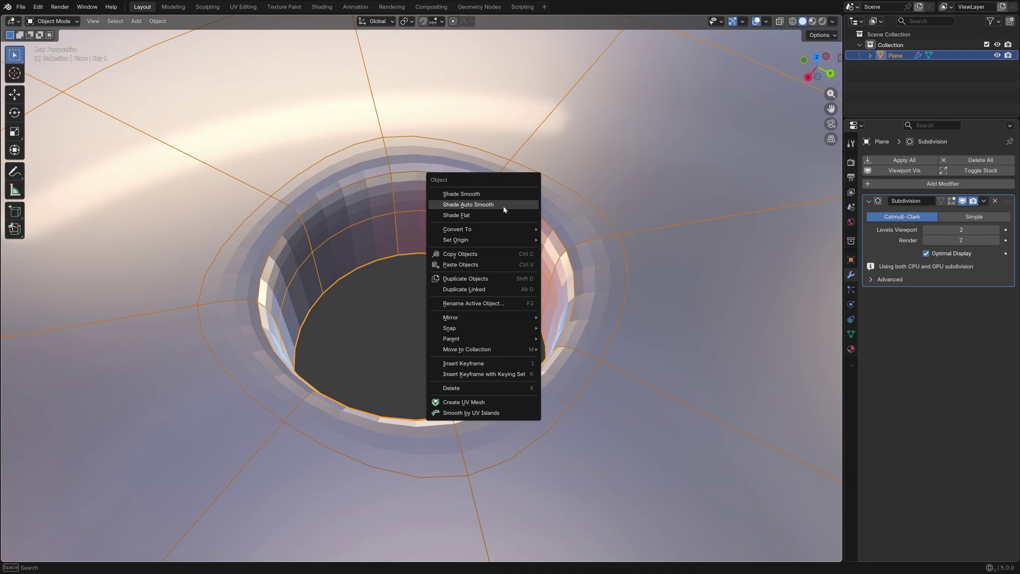
left_click(506, 205)
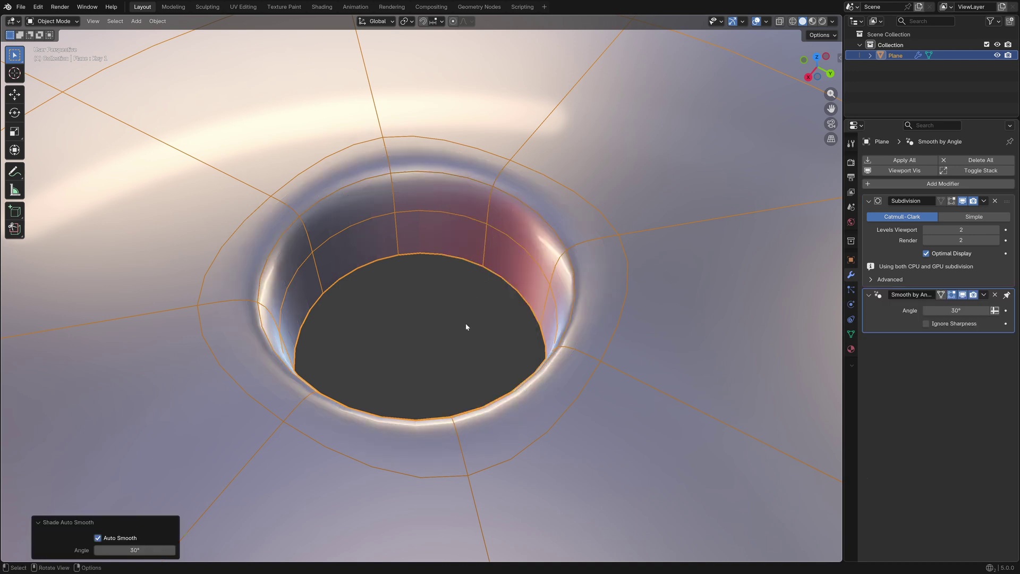
left_click(833, 21)
- Preview matcaps on the plane: the red striped one, the dark red one, then another
left_click(826, 97)
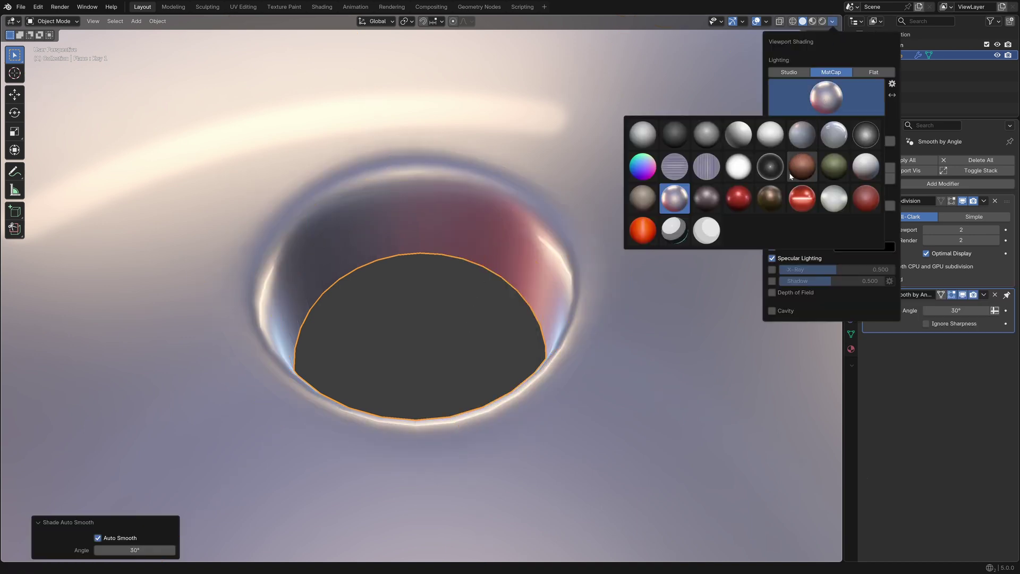
left_click(798, 197)
left_click(821, 112)
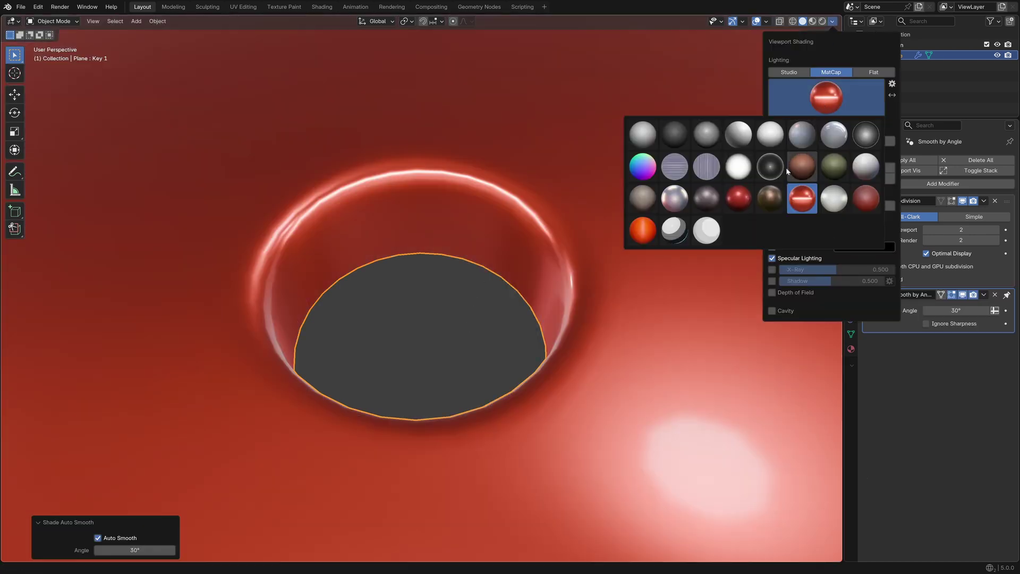
left_click(735, 201)
left_click(826, 97)
left_click(675, 198)
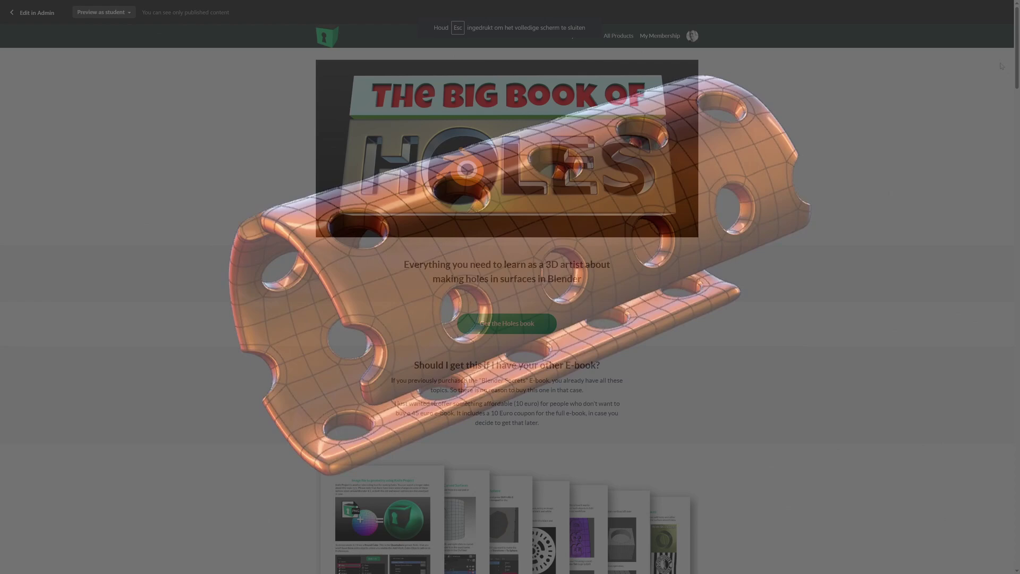
scroll(1005, 72, "down", 1)
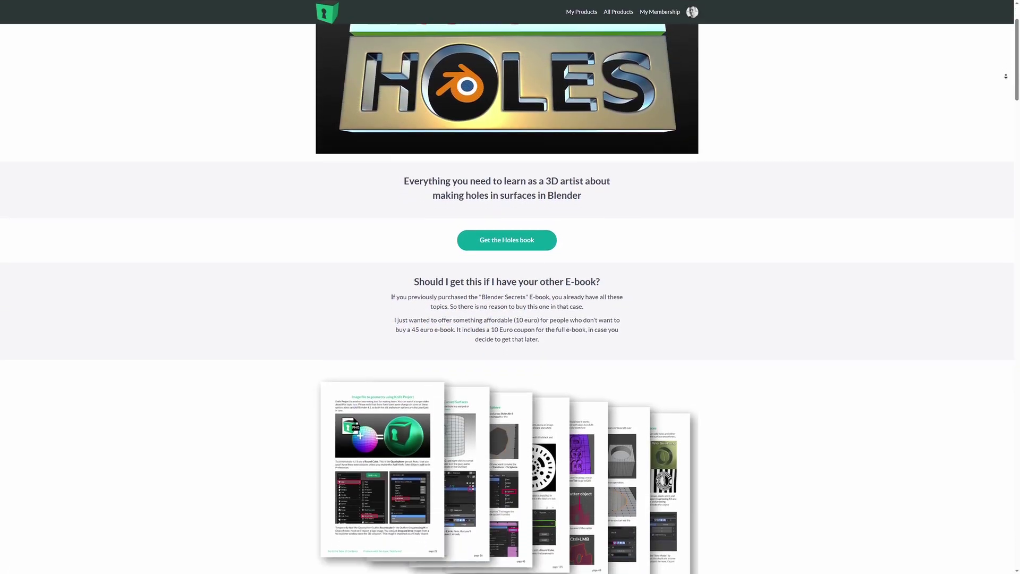